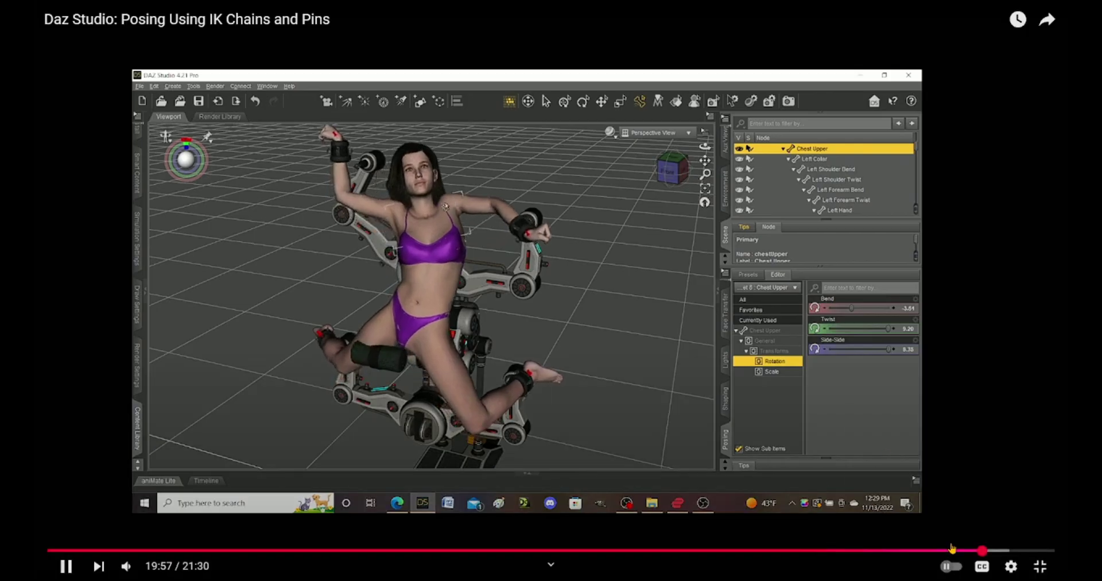
pyautogui.click(952, 551)
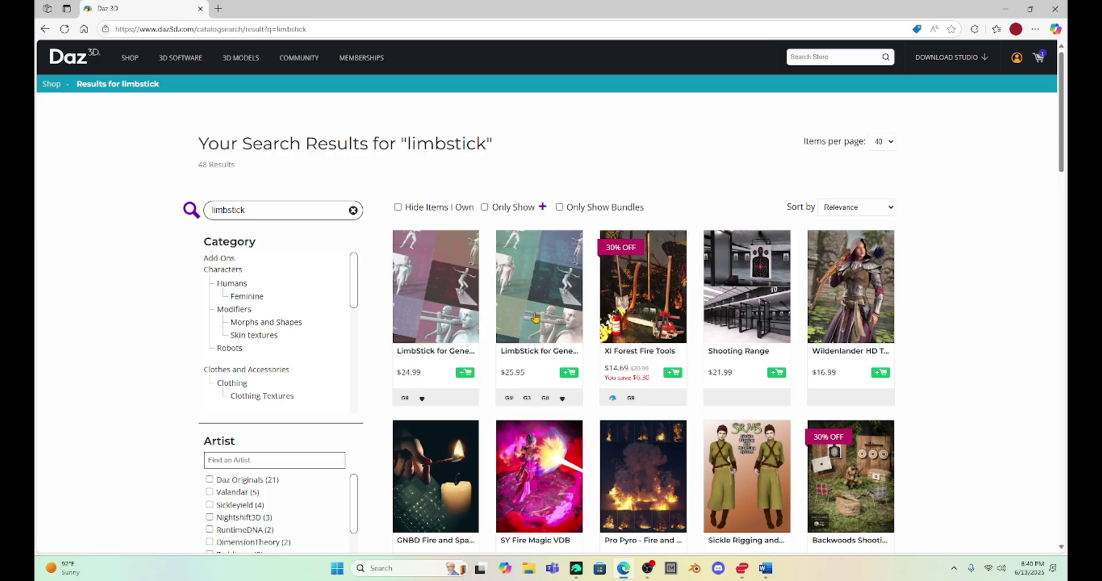
# Open the LimbStick for Genesis 3 + 8 product page from the store results, and return to Daz Studio.
pyautogui.click(546, 280)
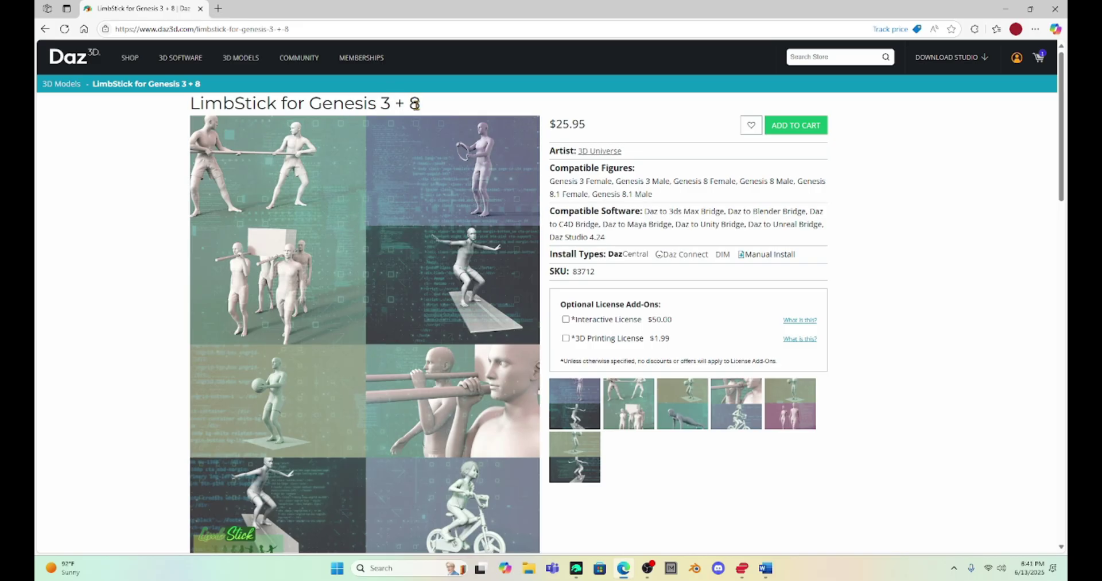
pyautogui.click(1006, 8)
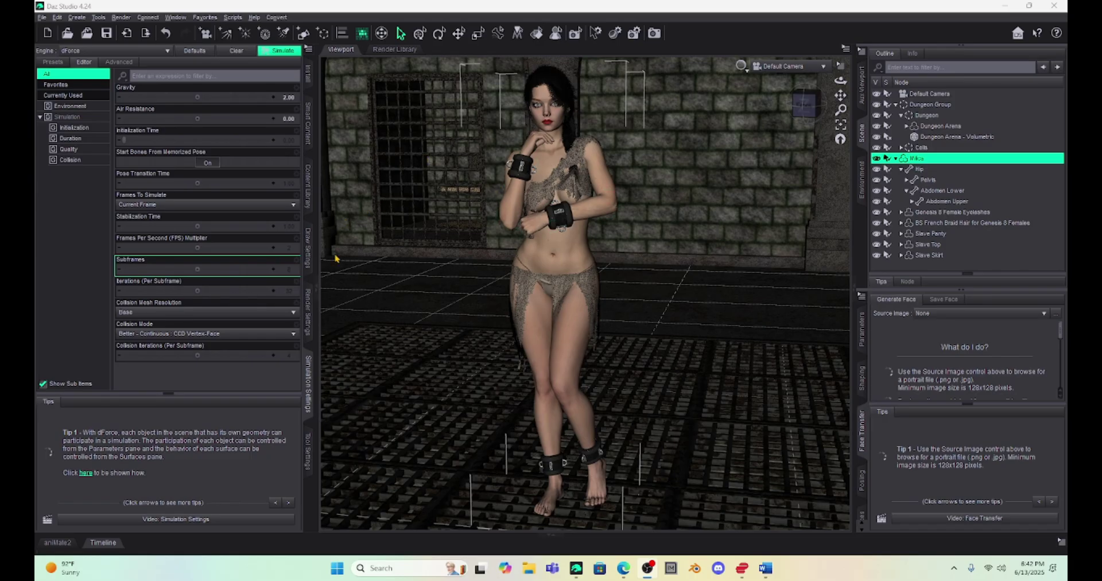
# Apply the 2a Pose 2 G8F pose from the Madlab-6 Rack 1 library folder to the female figure.
pyautogui.click(308, 190)
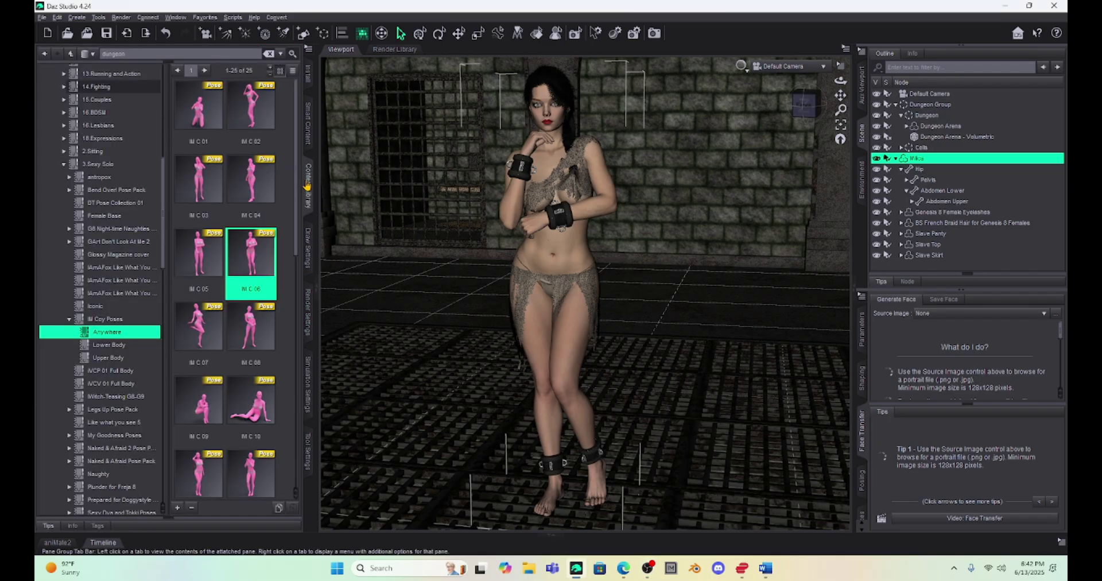
pyautogui.scroll(8, 101, 203)
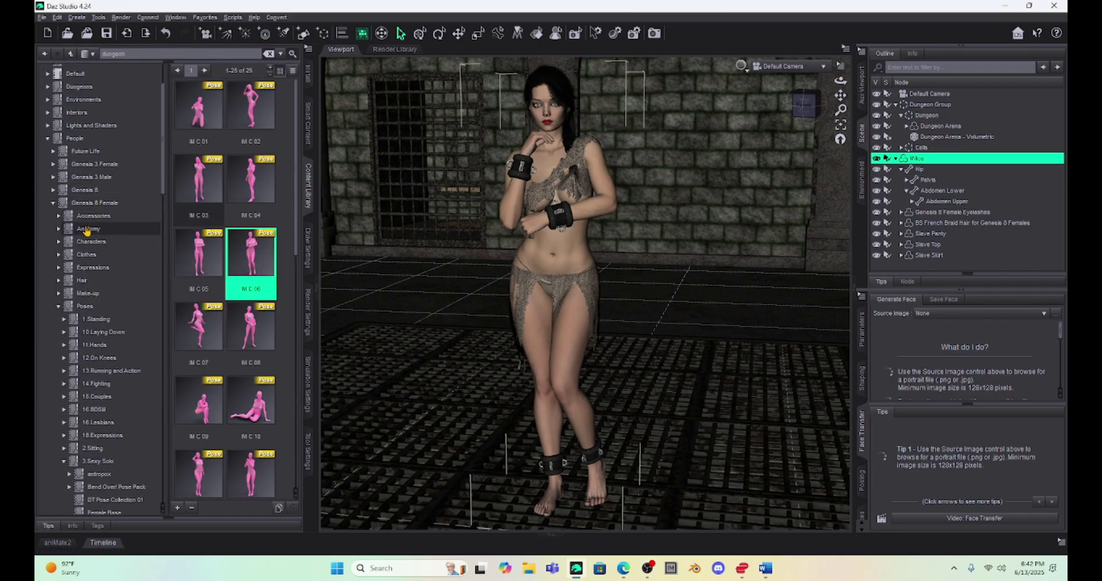
pyautogui.scroll(3, 86, 192)
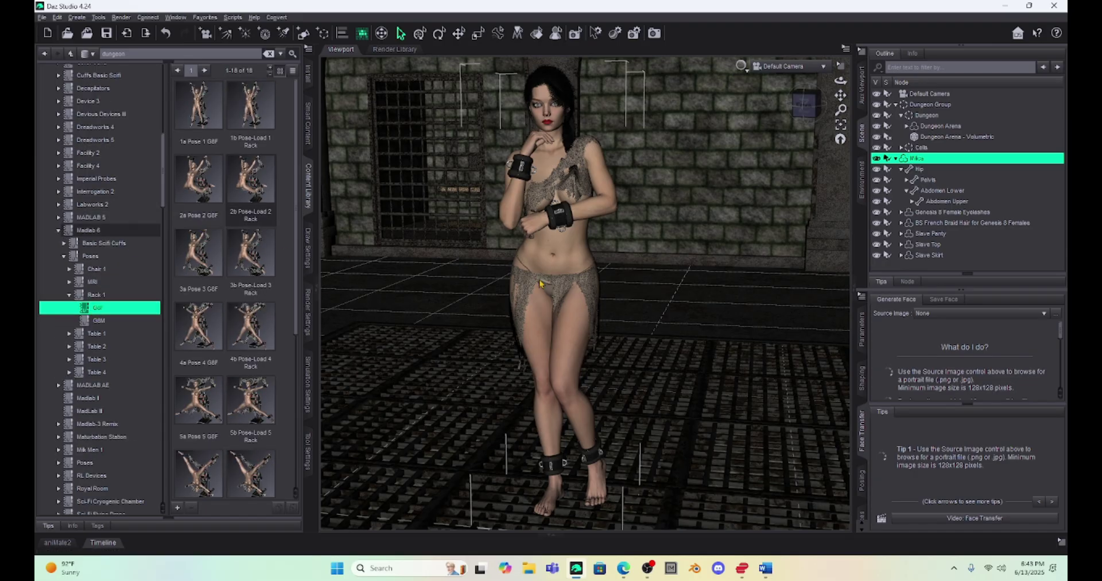
pyautogui.click(558, 257)
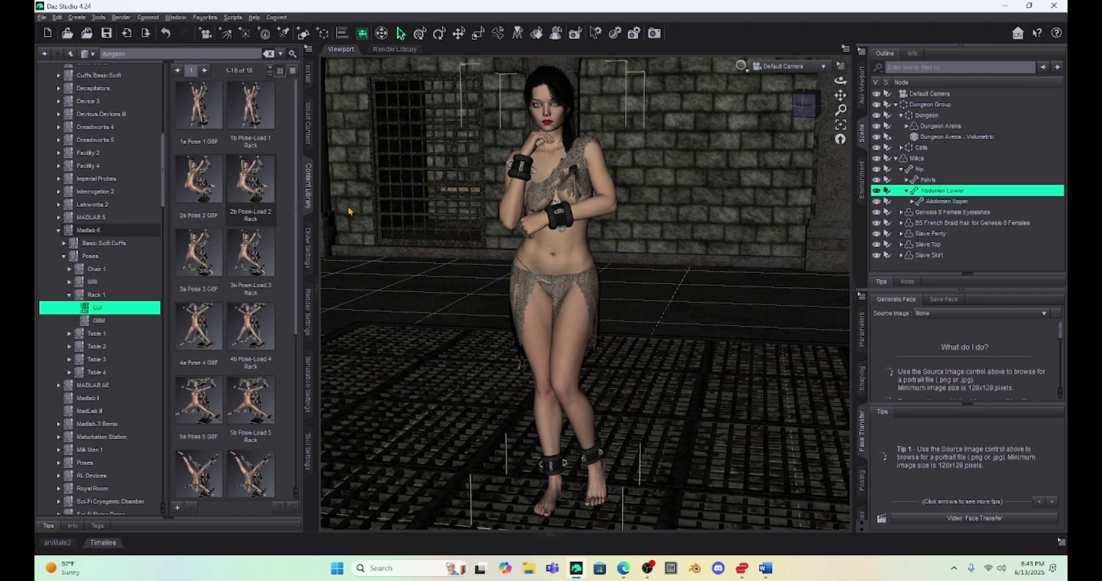
pyautogui.doubleClick(198, 178)
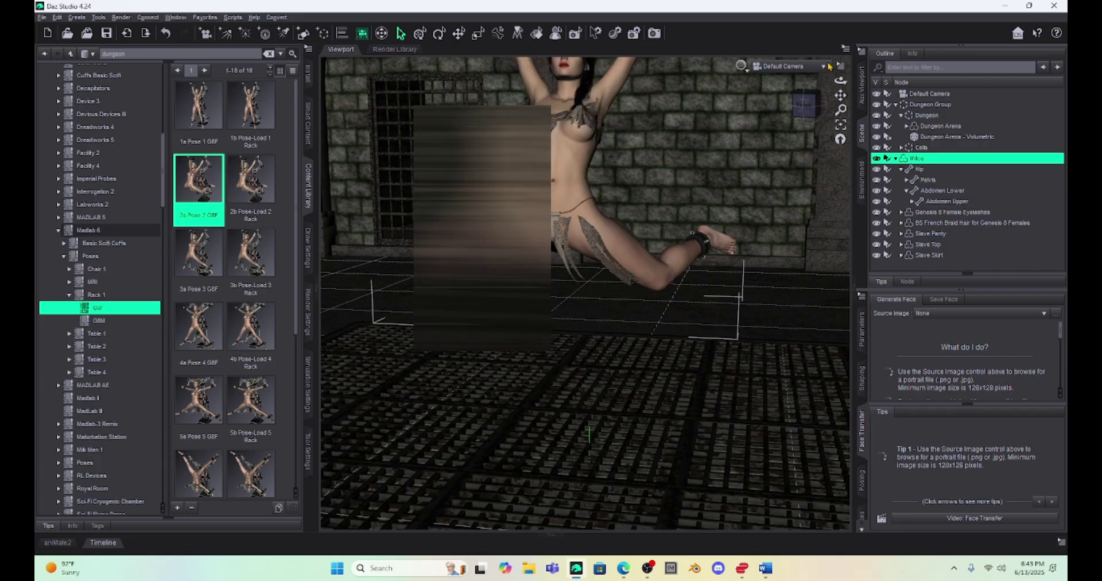
pyautogui.moveTo(841, 95); pyautogui.dragTo(829, 143)
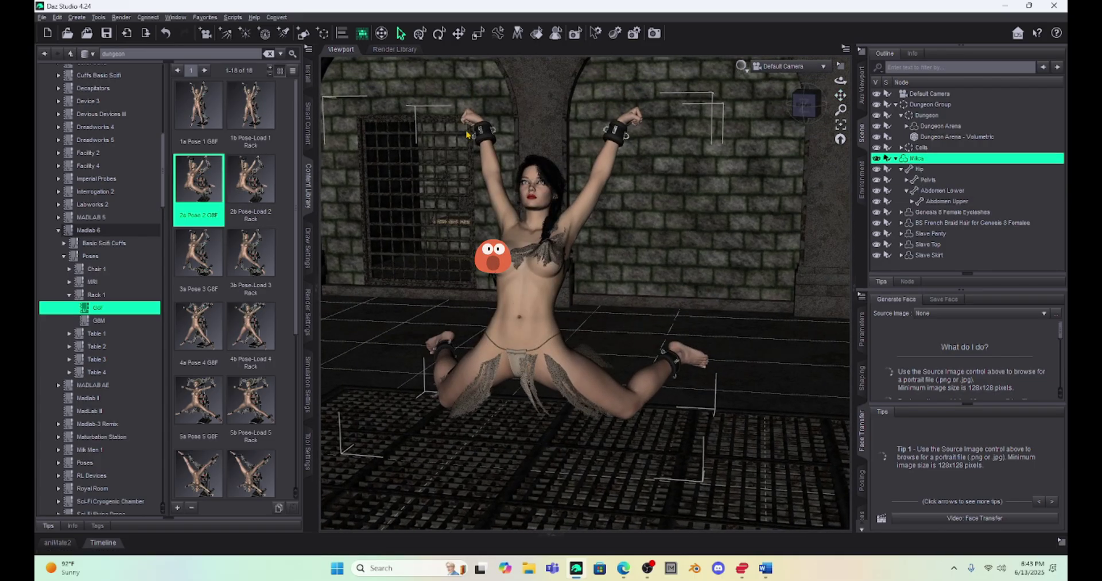
# Run the dForce simulation on the current frame to drape the figure's clothing over the pose.
pyautogui.click(308, 383)
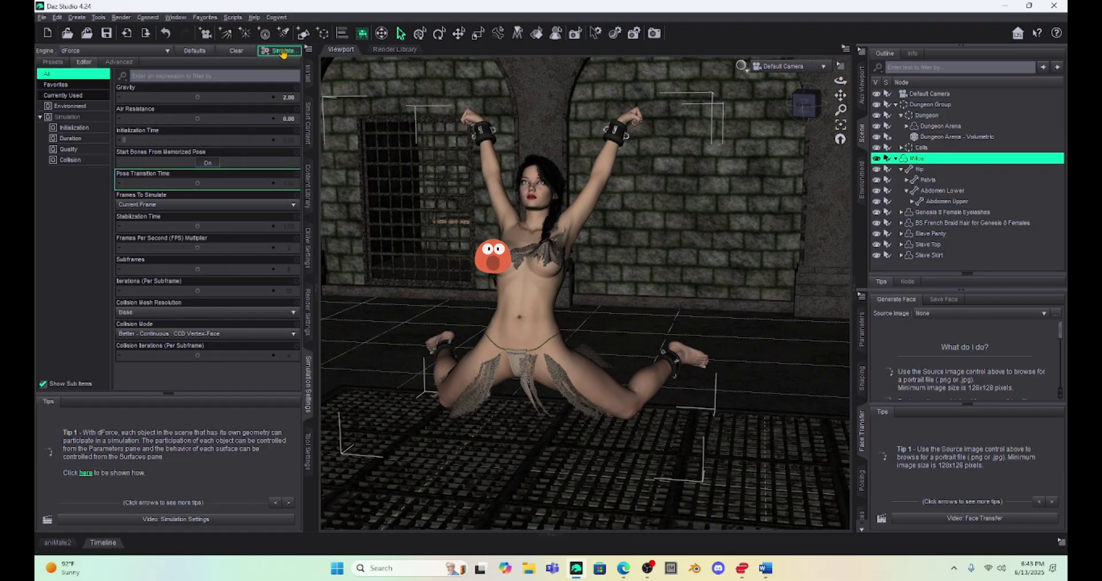
pyautogui.click(282, 51)
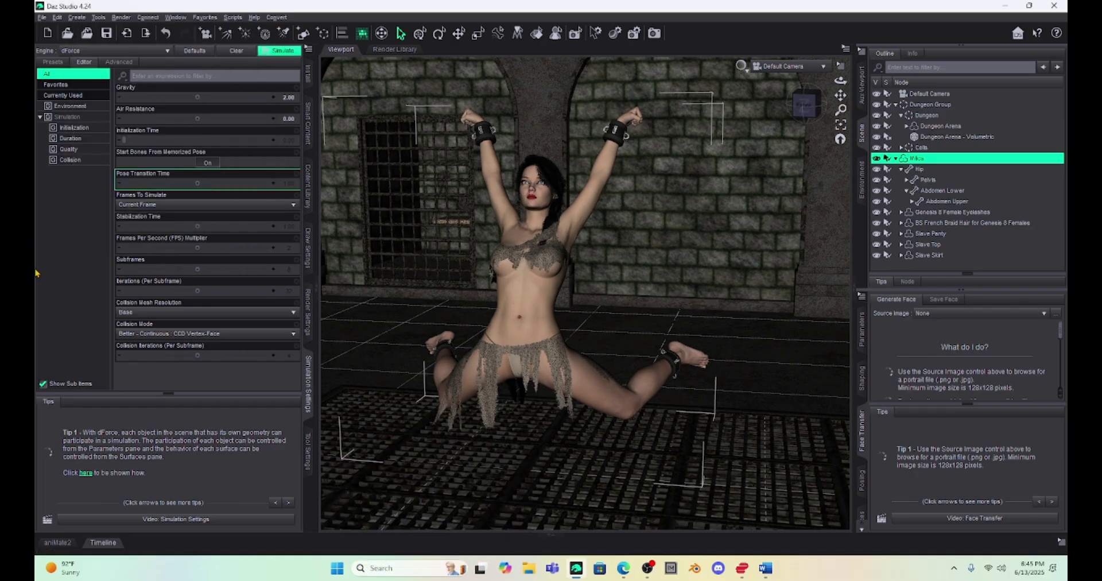
# Load the matching rack prop with the 2b Pose-Load 2 Rack preset and frame the figure in the viewport.
pyautogui.click(308, 178)
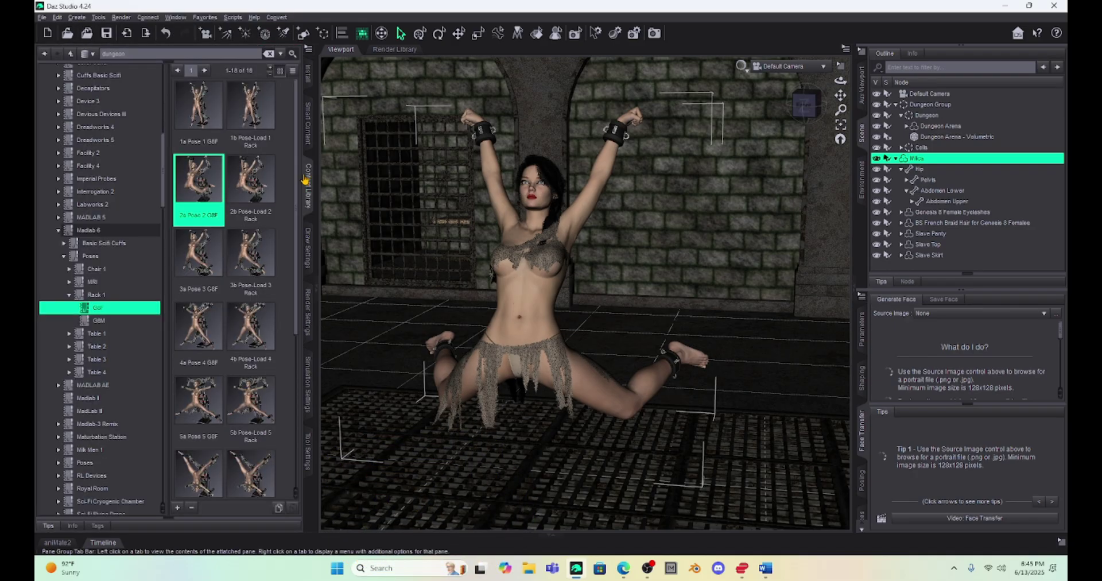
pyautogui.doubleClick(251, 178)
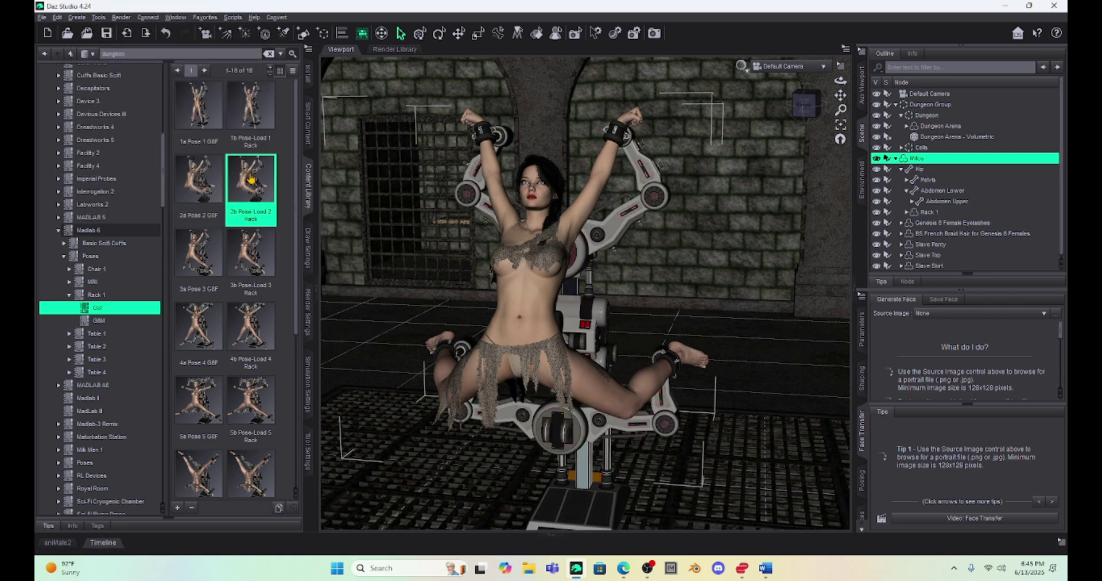
pyautogui.moveTo(803, 106); pyautogui.dragTo(683, 214)
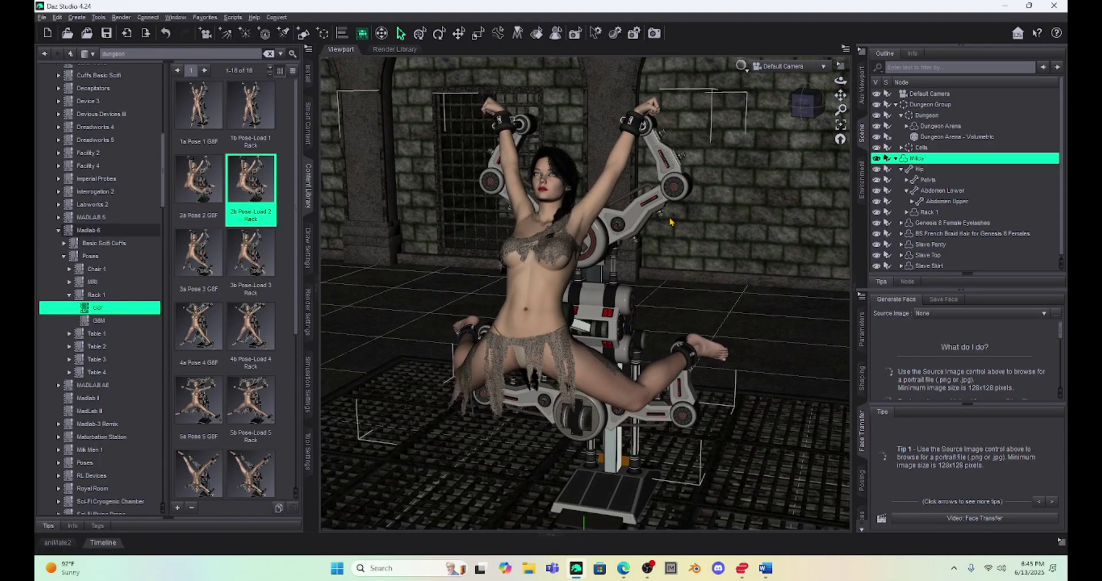
pyautogui.scroll(3, 670, 221)
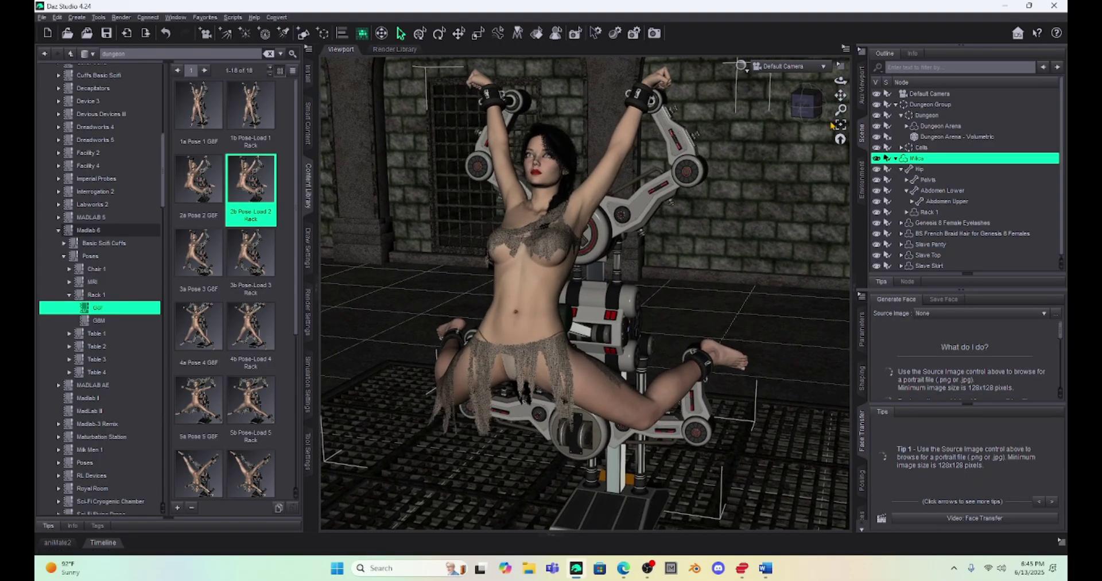
pyautogui.click(840, 123)
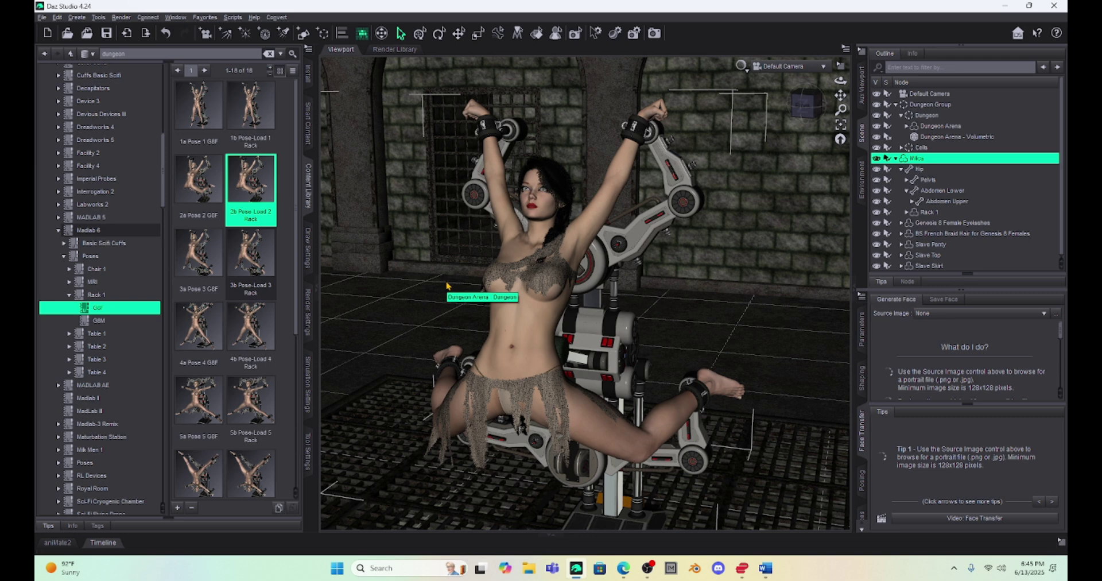
# Inspect the figure's keyframes in the timeline around frame 15.
pyautogui.click(103, 542)
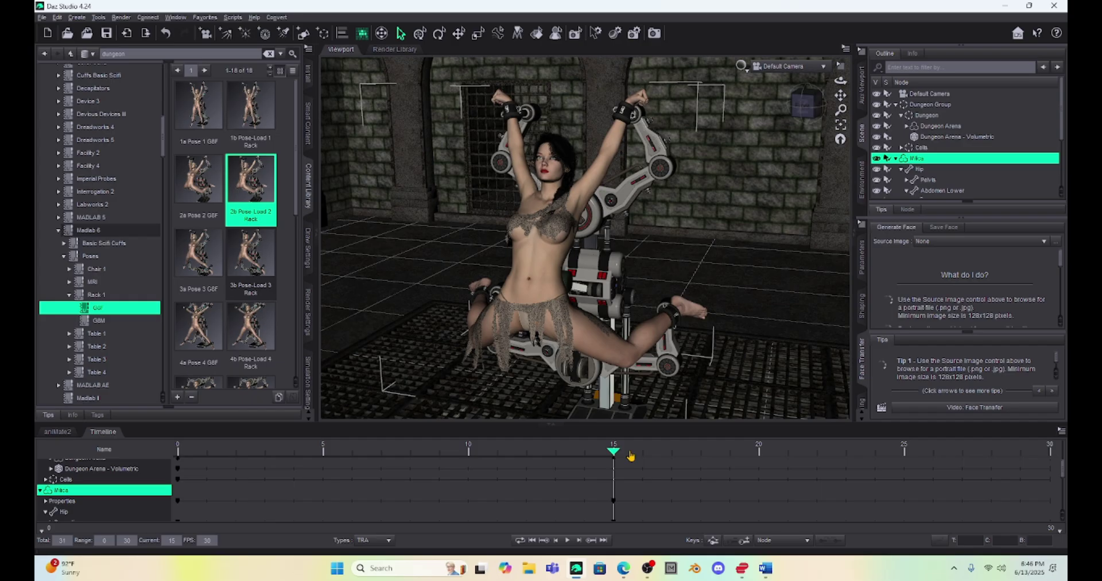
pyautogui.click(101, 436)
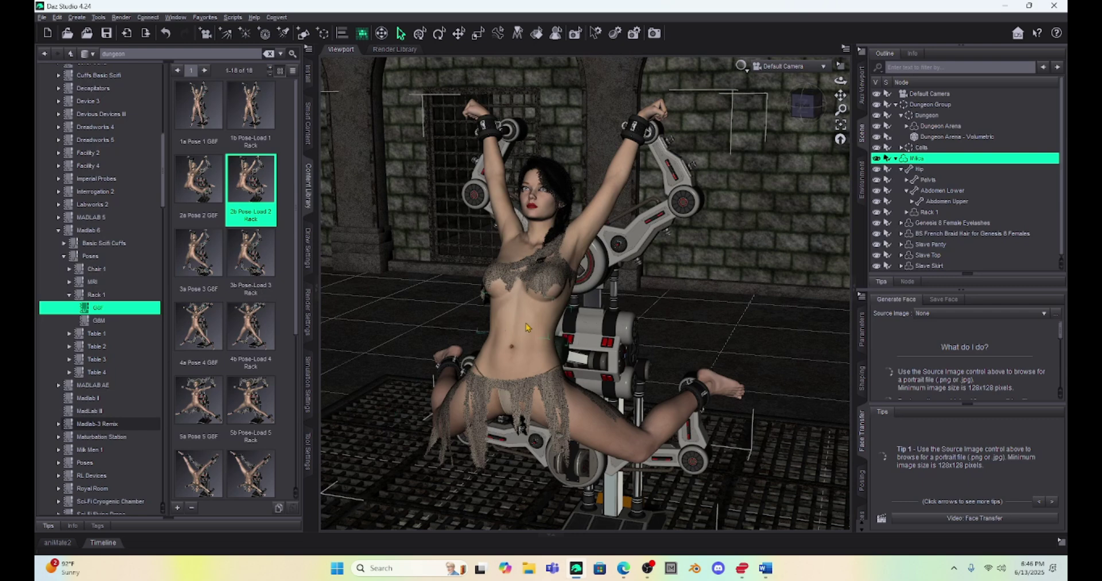
# Save the figure as a scene subset in the Scene Subsets folder, excluding the Default Camera and the Dungeon Group.
pyautogui.click(43, 17)
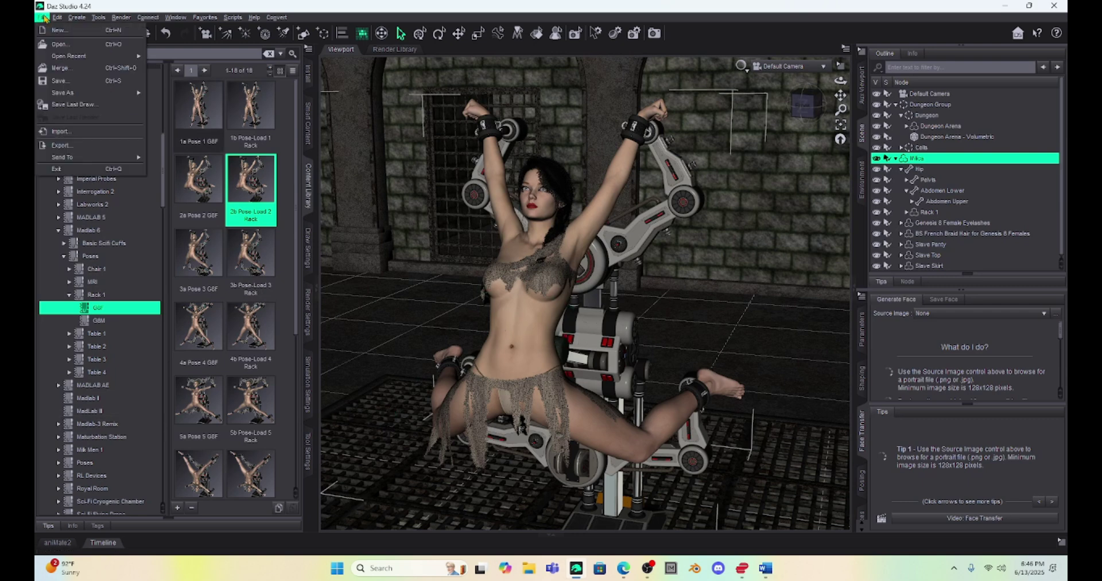
pyautogui.moveTo(68, 58)
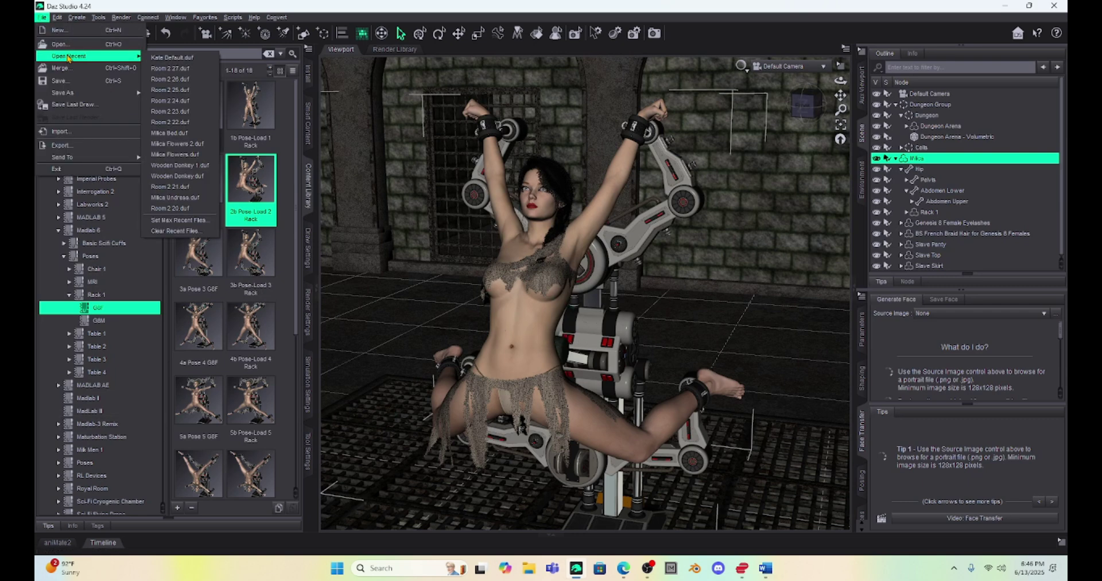
pyautogui.moveTo(77, 94)
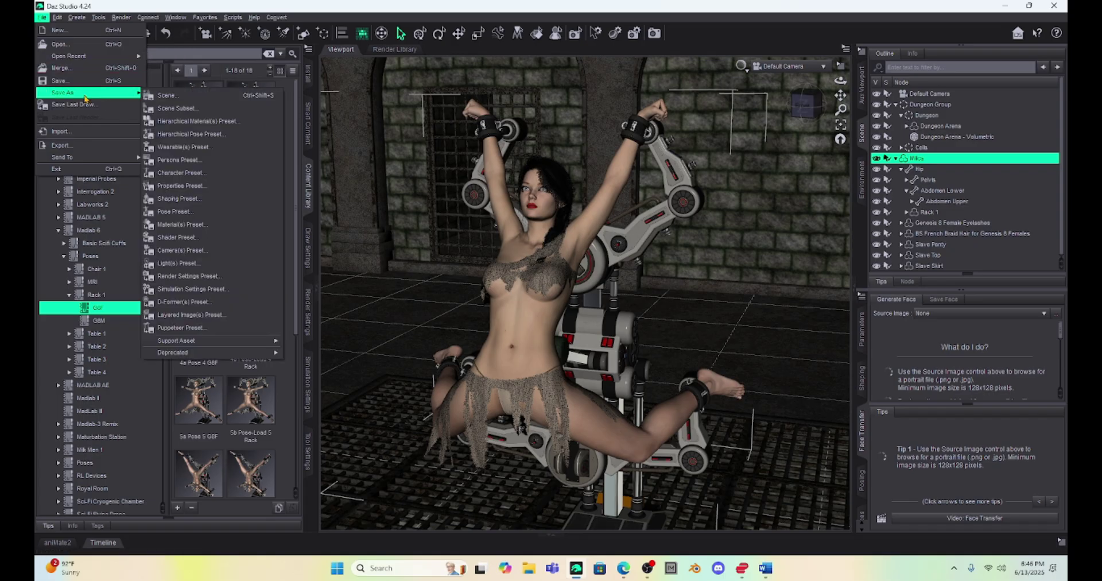
pyautogui.click(182, 109)
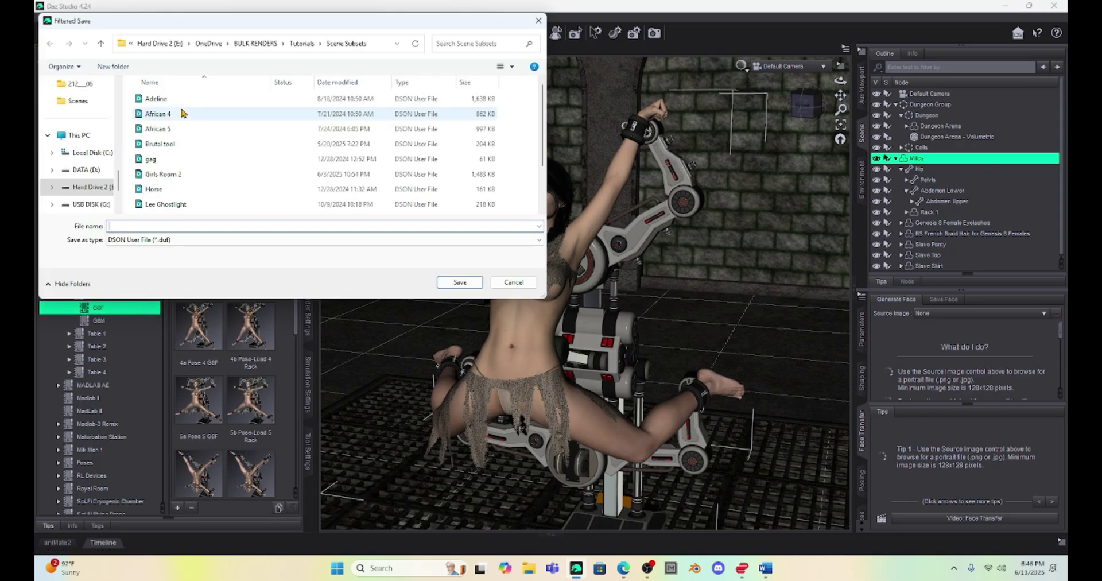
pyautogui.doubleClick(182, 113)
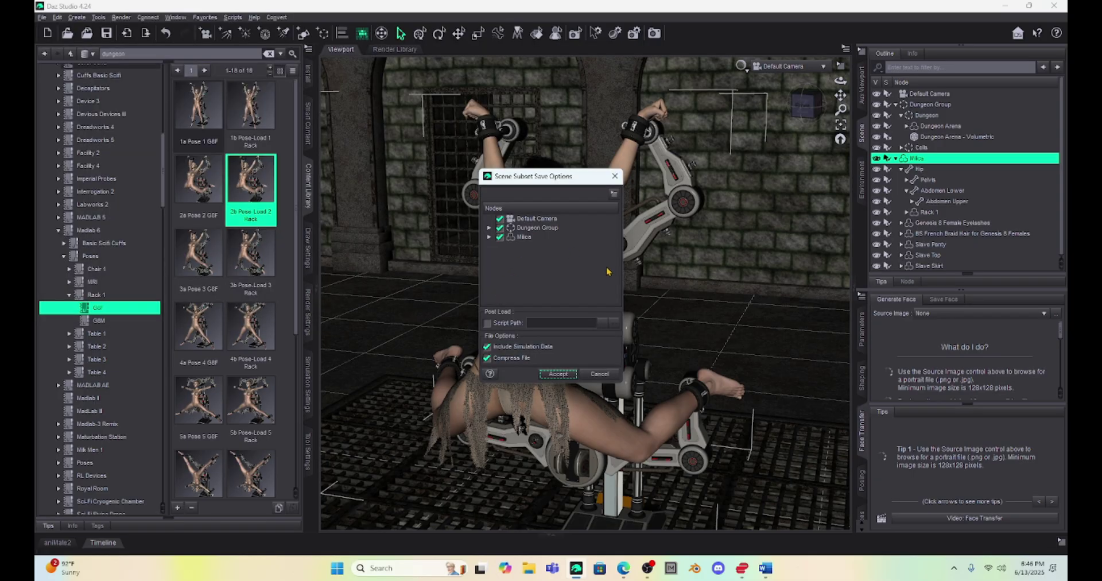
pyautogui.click(501, 219)
pyautogui.click(501, 228)
pyautogui.click(558, 374)
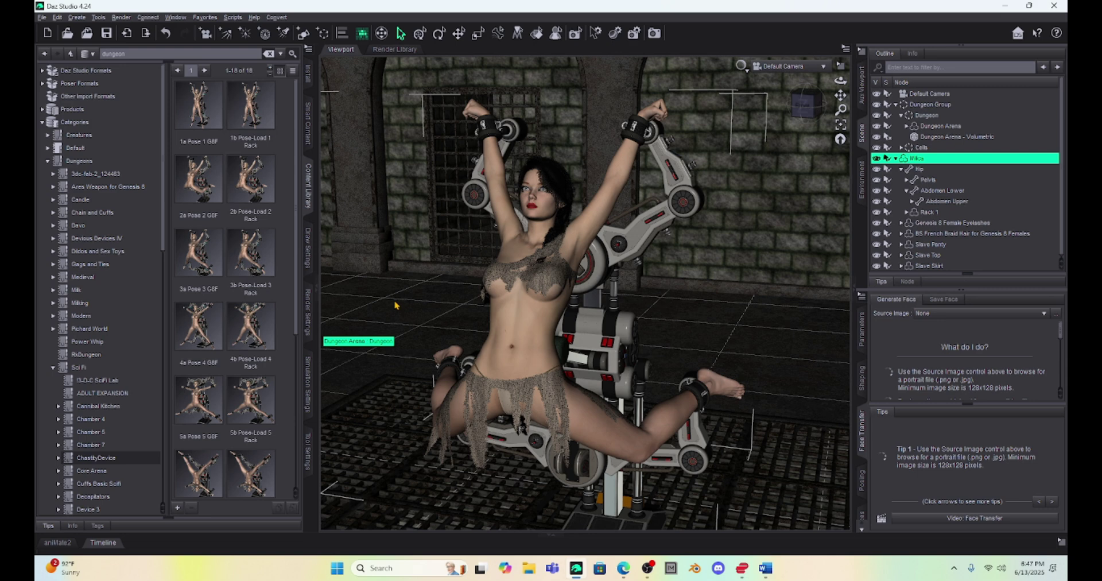
# Start a new empty scene in place of the dungeon scene.
pyautogui.click(39, 18)
pyautogui.click(57, 45)
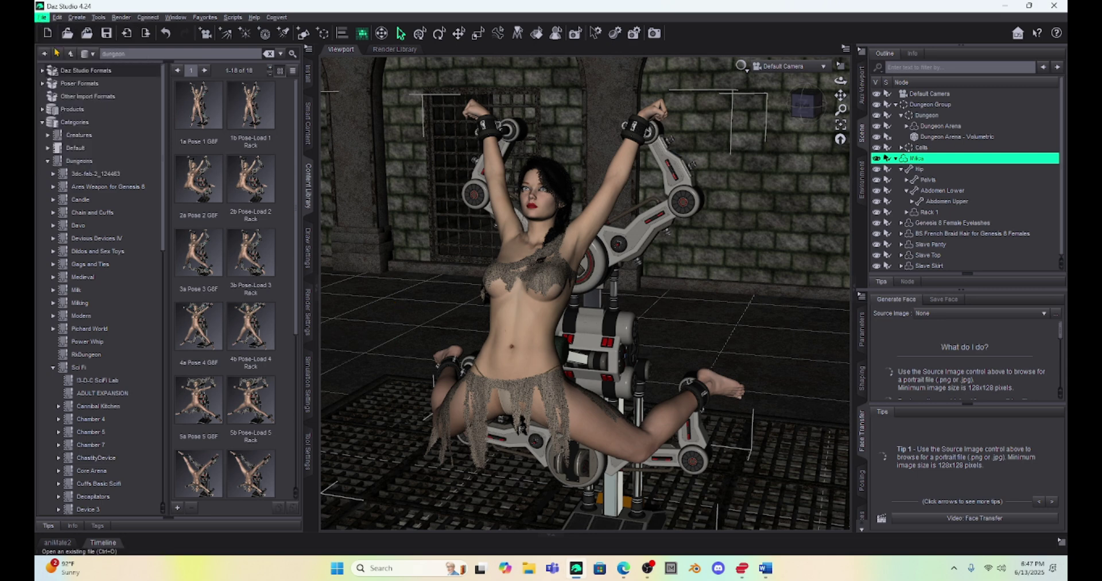
pyautogui.click(592, 289)
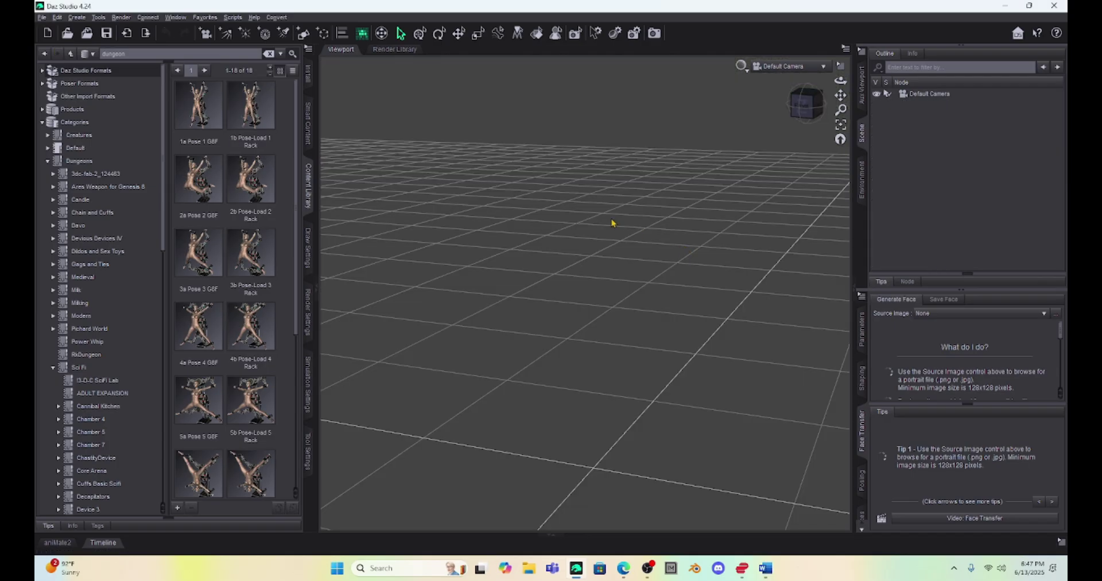
# Merge the Milica Rage scene subset from the Scene Subsets folder into the empty scene.
pyautogui.click(42, 17)
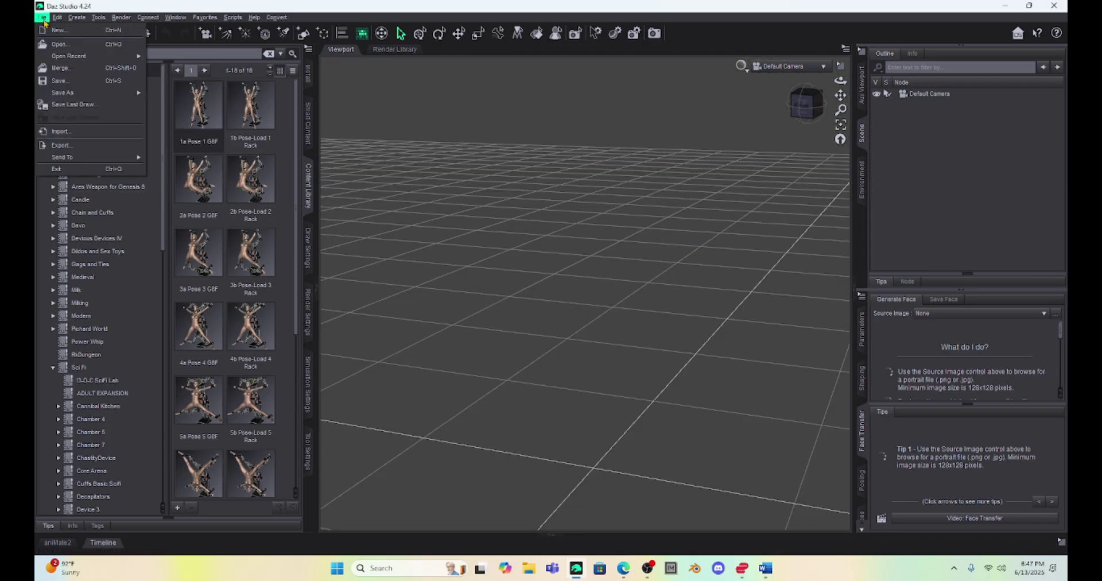
pyautogui.click(60, 68)
pyautogui.scroll(-3, 120, 210)
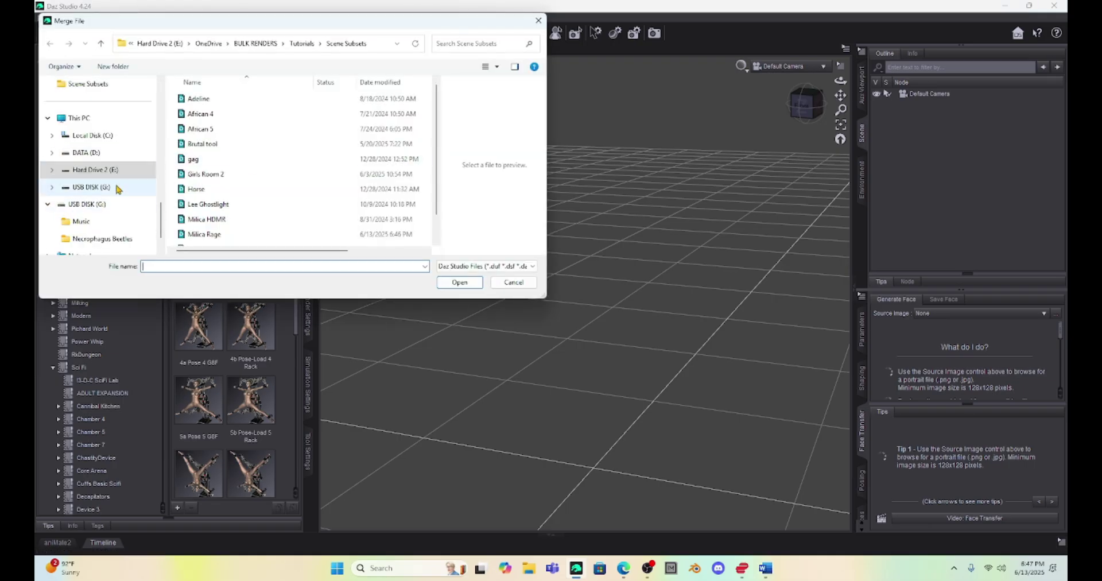
pyautogui.click(221, 235)
pyautogui.click(454, 283)
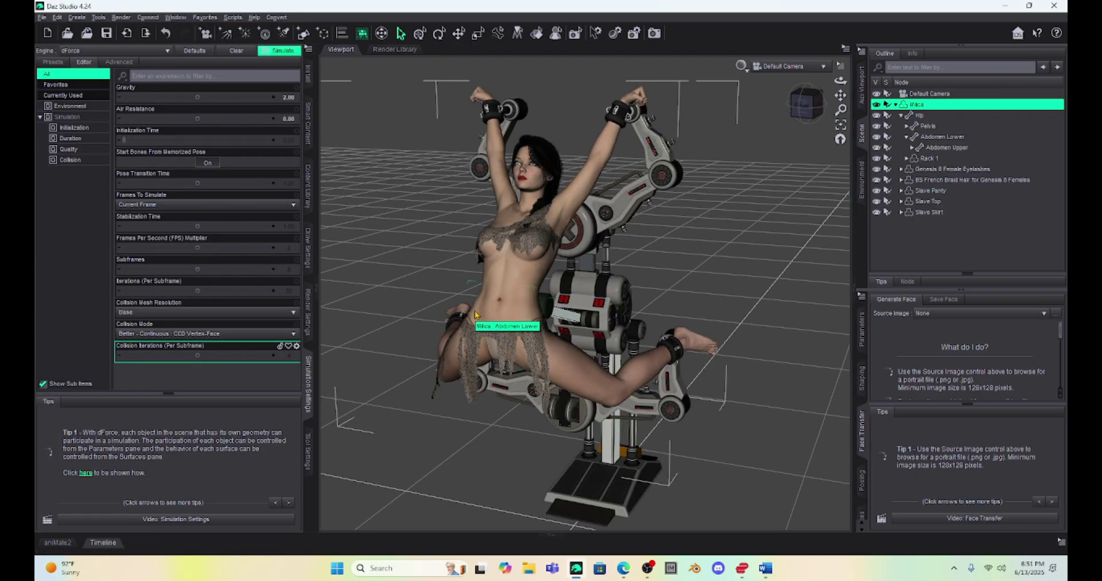
# Rotate the figure's lower abdomen at frame 15 of the timeline and return to frame 0.
pyautogui.click(107, 548)
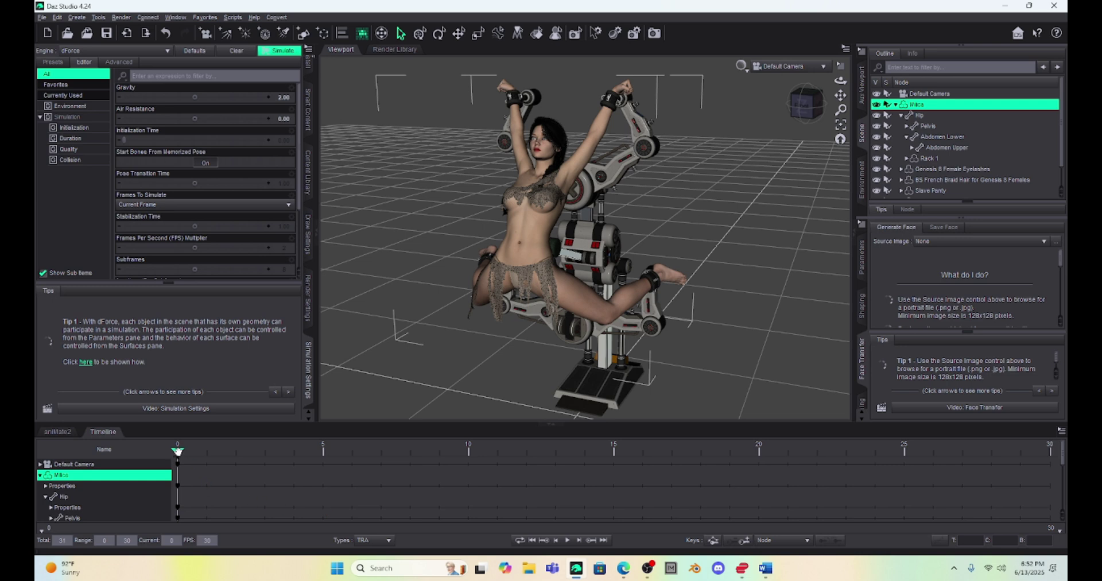
pyautogui.moveTo(178, 451); pyautogui.dragTo(164, 504)
pyautogui.moveTo(177, 451); pyautogui.dragTo(606, 478)
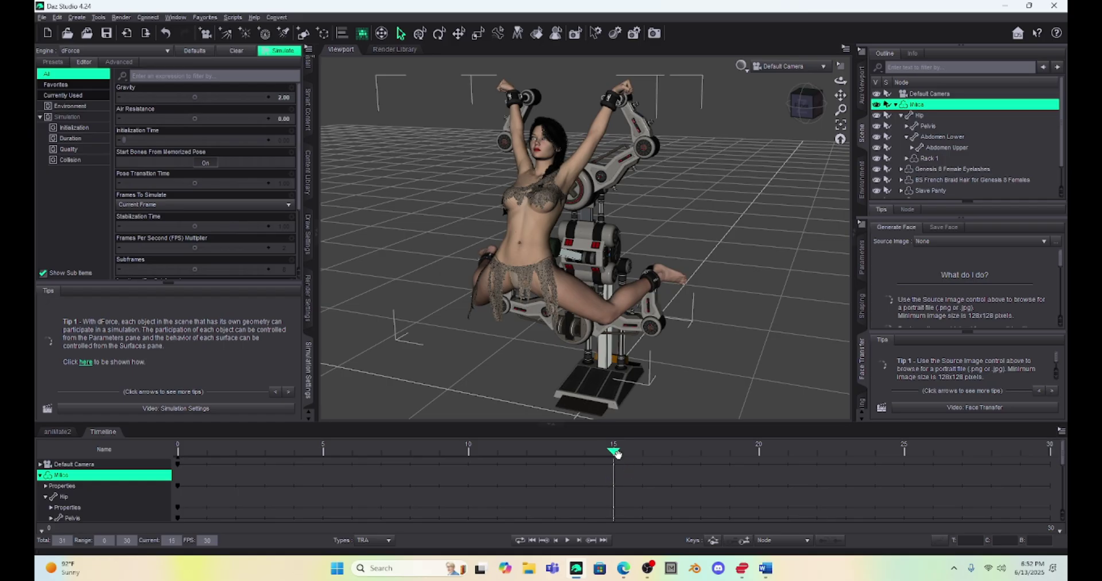
pyautogui.click(527, 250)
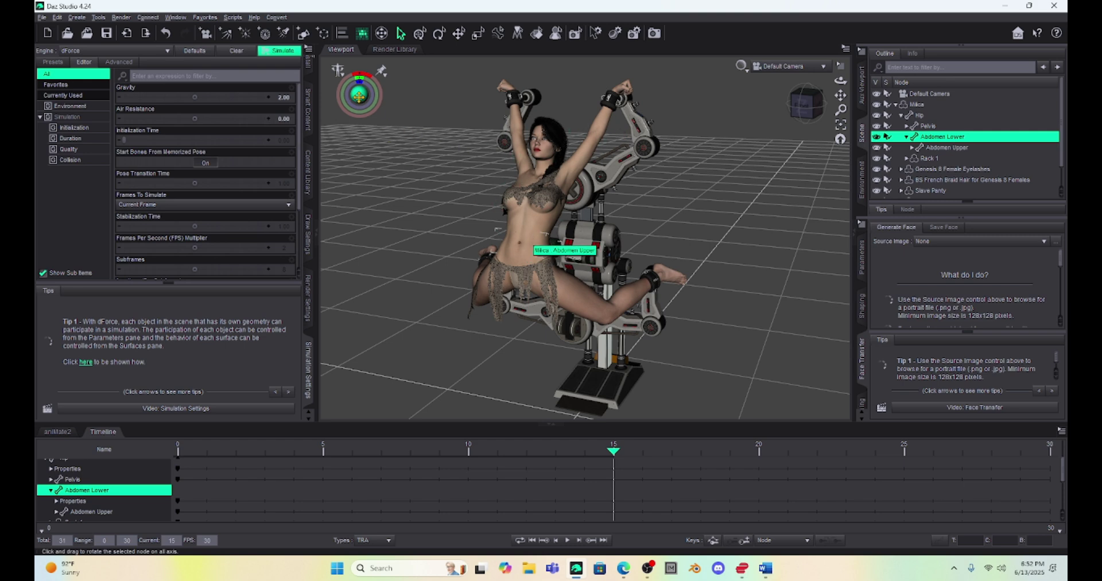
pyautogui.moveTo(358, 96)
pyautogui.mouseDown()
pyautogui.moveTo(341, 98)
pyautogui.moveTo(358, 97)
pyautogui.mouseUp()
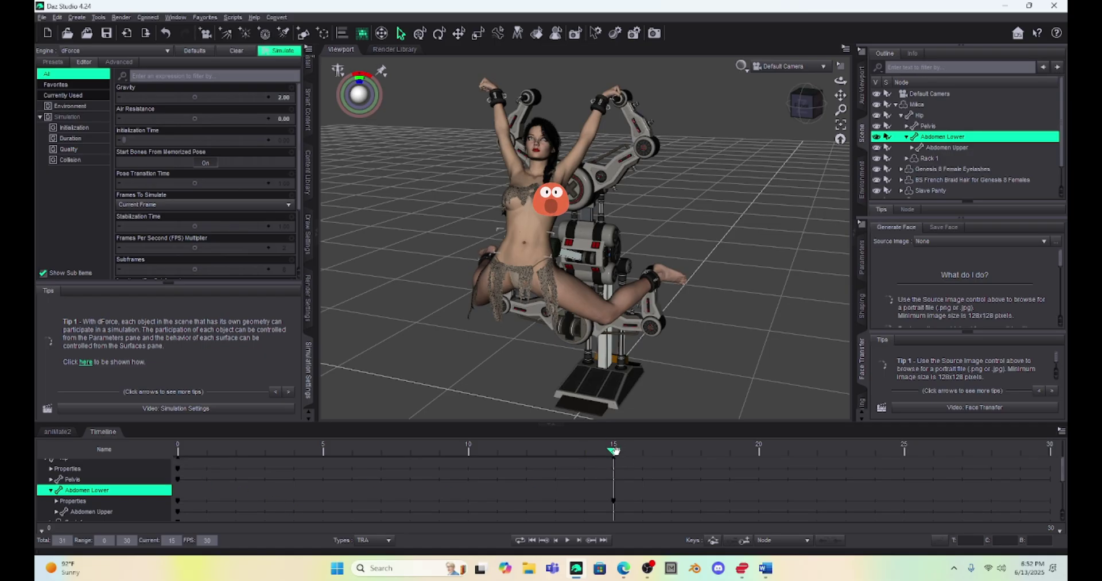
pyautogui.moveTo(614, 452); pyautogui.dragTo(182, 498)
pyautogui.moveTo(373, 487); pyautogui.dragTo(159, 509)
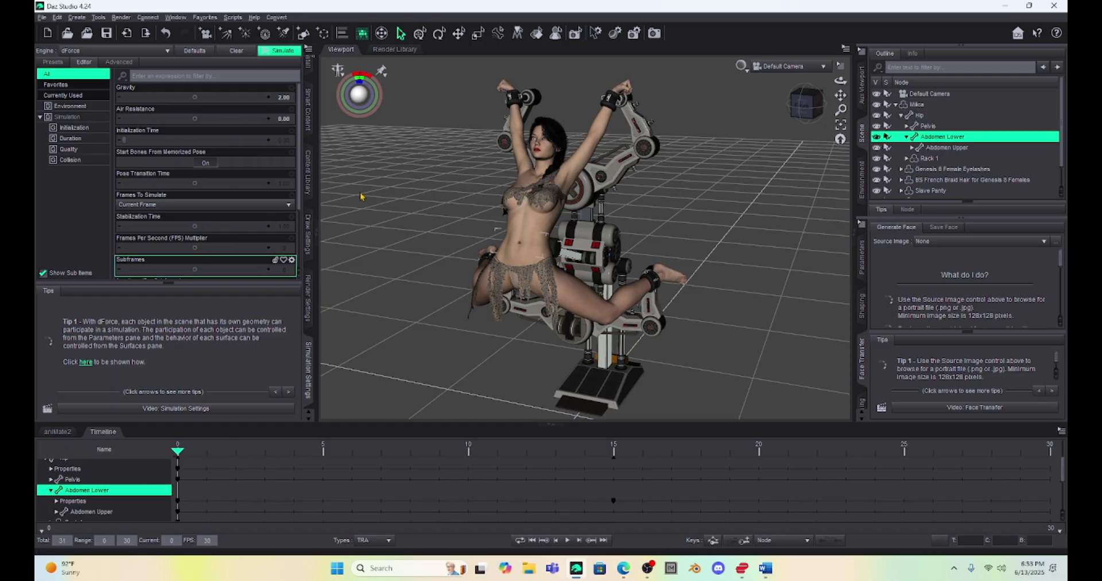
# Browse the content library to the Limb Stick folder within the 3D Universe scripts.
pyautogui.click(308, 172)
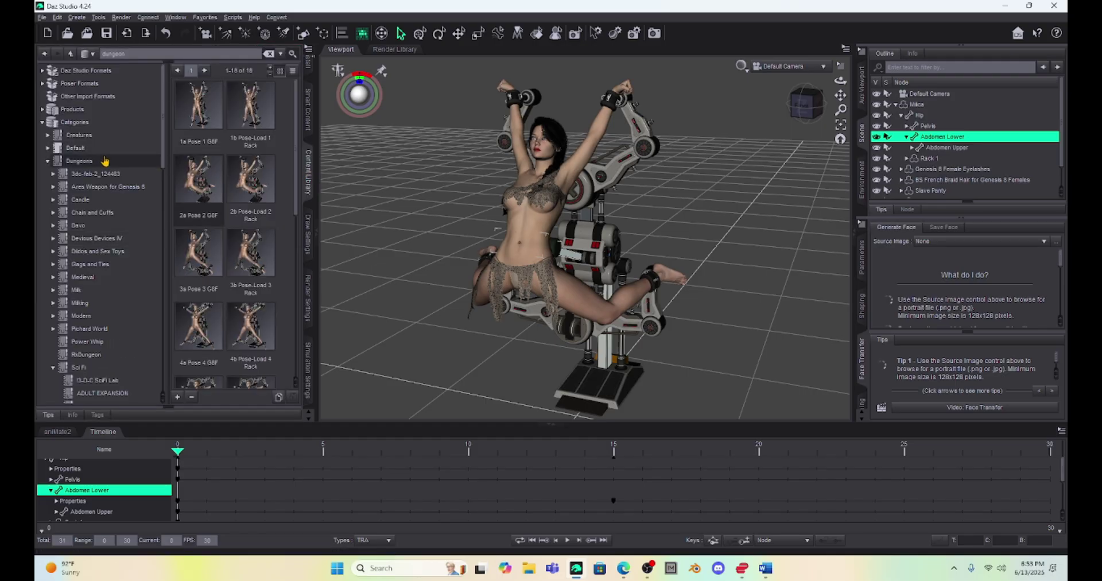
pyautogui.click(42, 70)
pyautogui.scroll(-10, 69, 252)
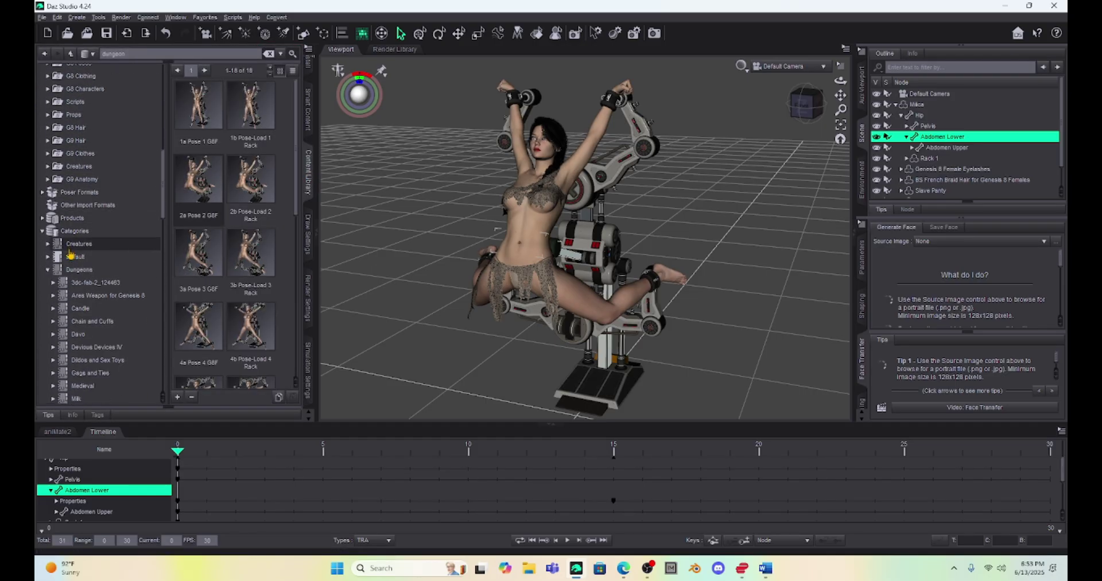
pyautogui.click(48, 102)
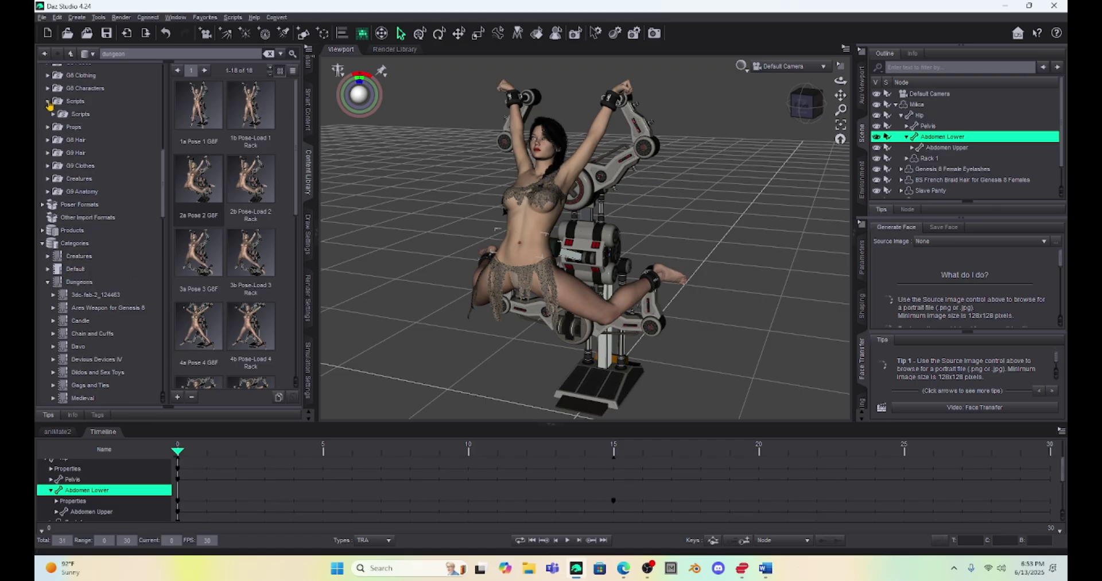
pyautogui.click(52, 114)
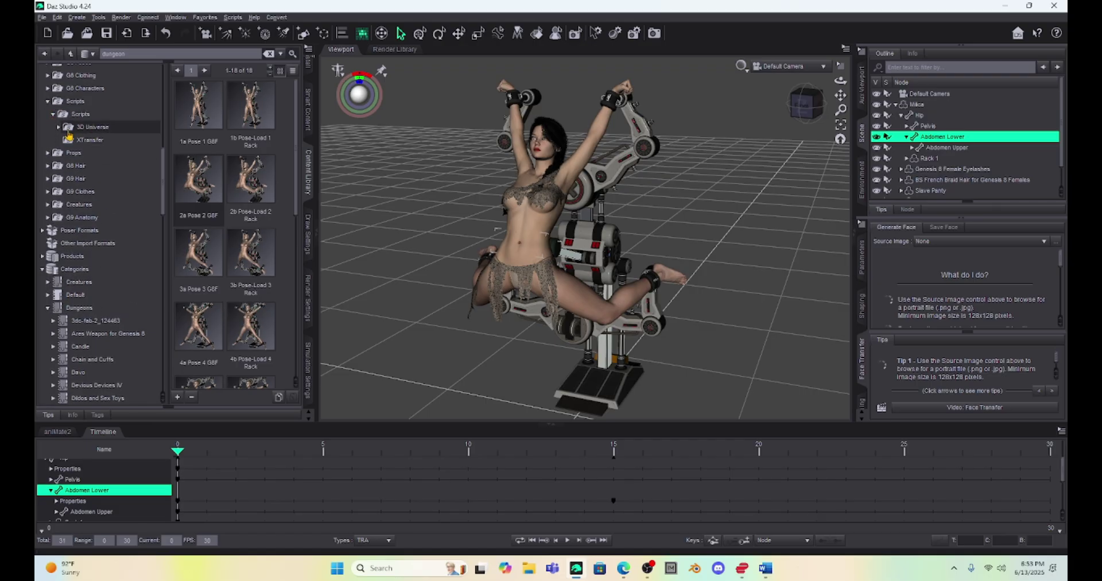
pyautogui.click(59, 127)
pyautogui.click(88, 139)
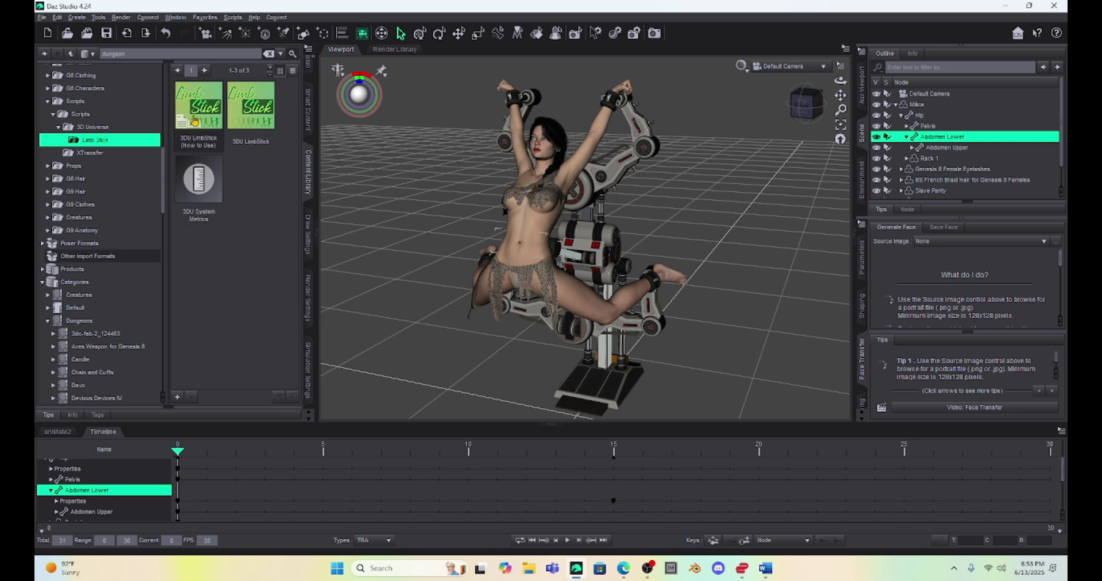
pyautogui.moveTo(195, 124)
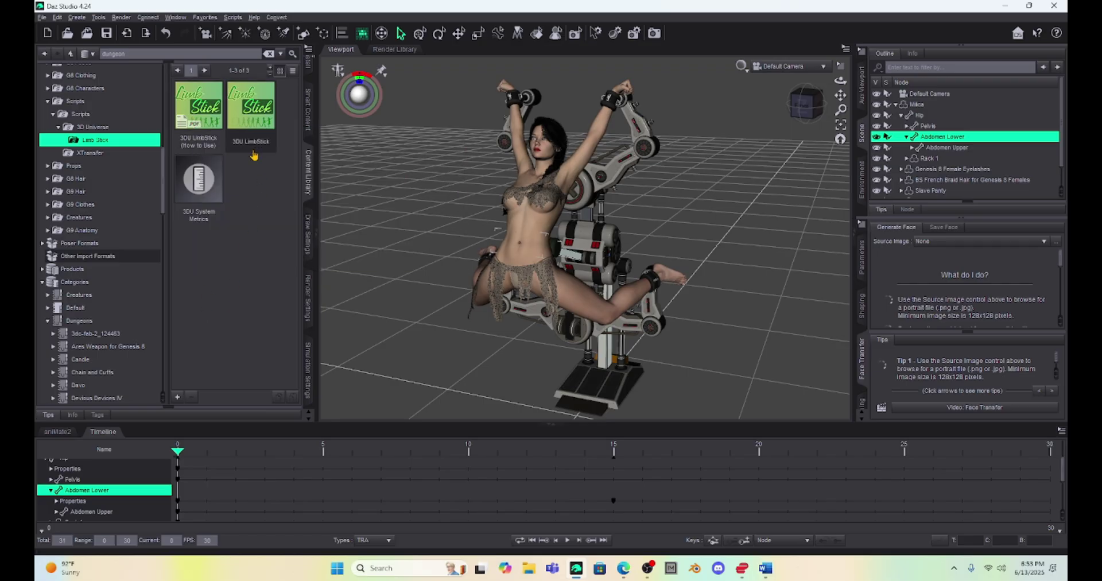
pyautogui.moveTo(253, 147)
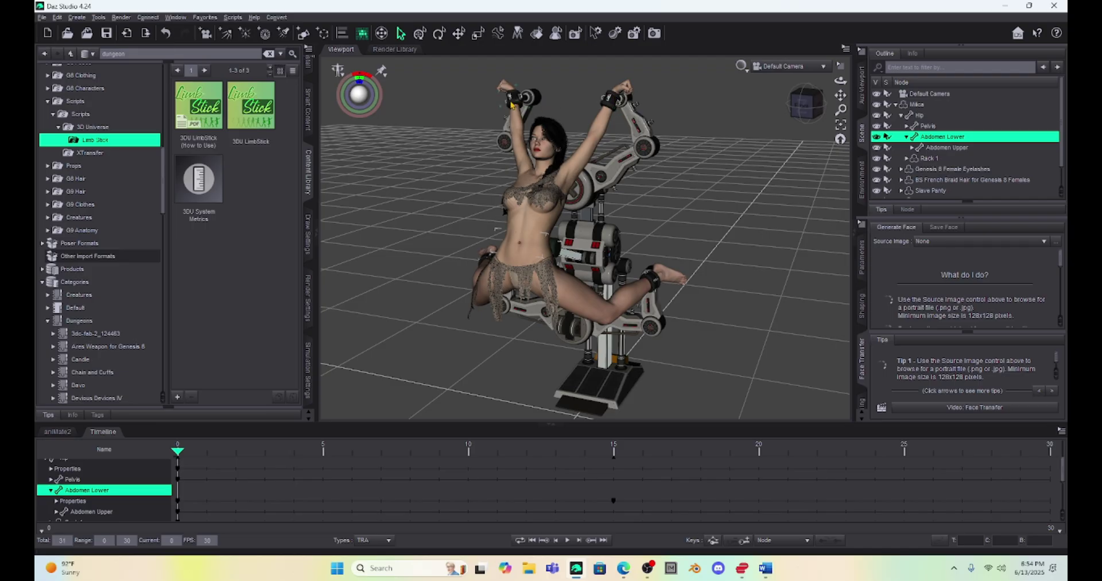
# Run 3DU LimbStick on the figure's left hand with the rack's lTarm3 bone as target over the Animation Play Range.
pyautogui.click(614, 96)
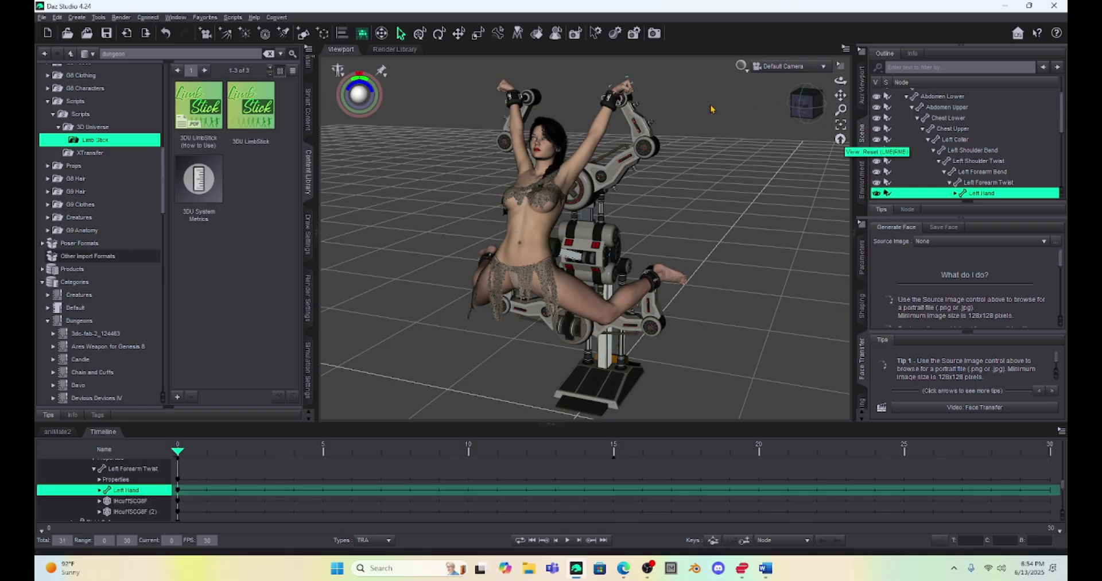
pyautogui.click(628, 103)
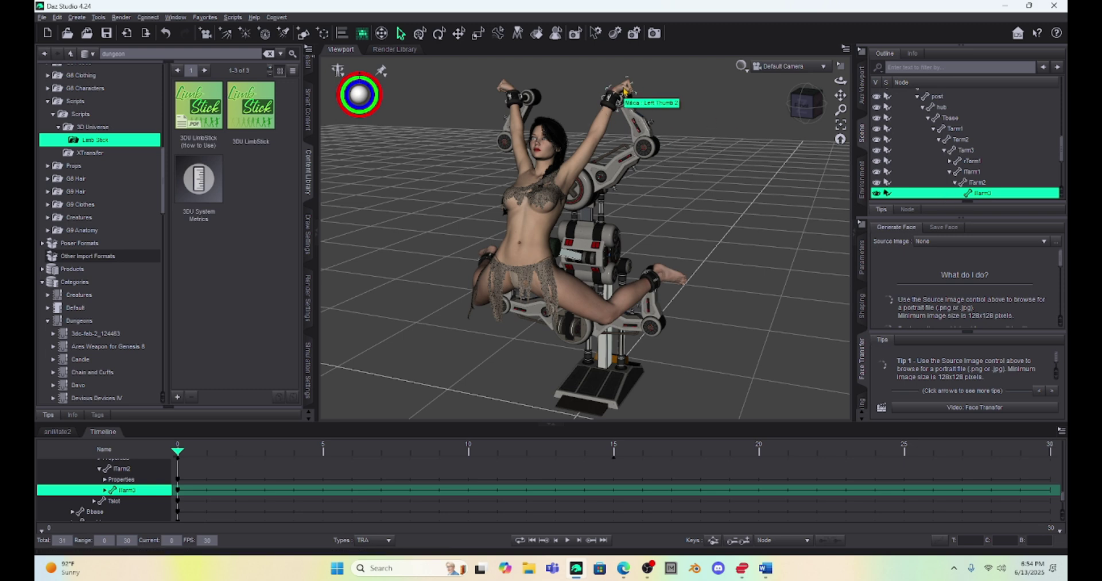
pyautogui.doubleClick(254, 105)
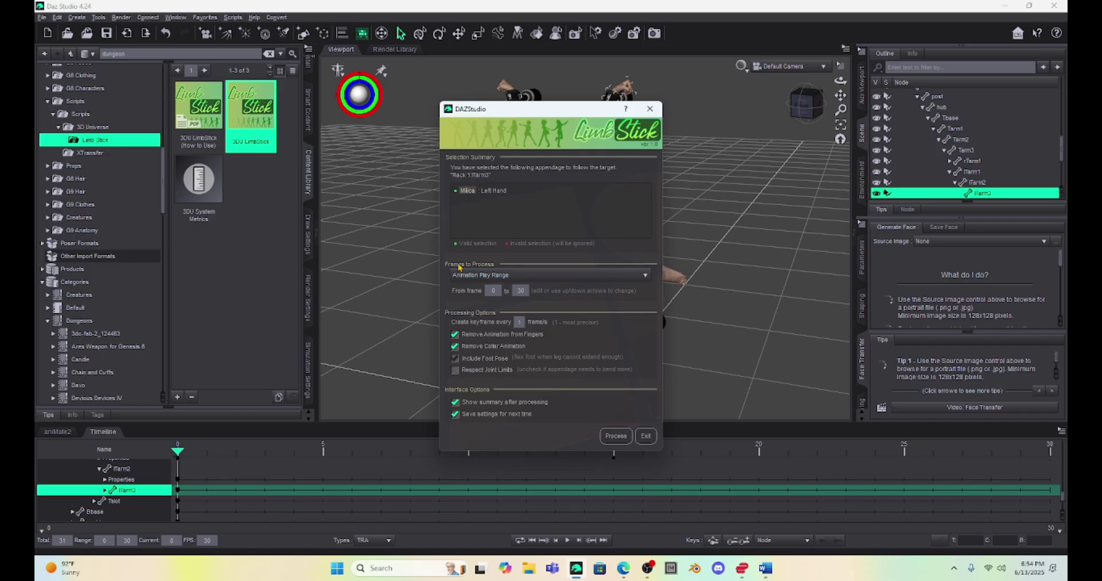
pyautogui.click(554, 275)
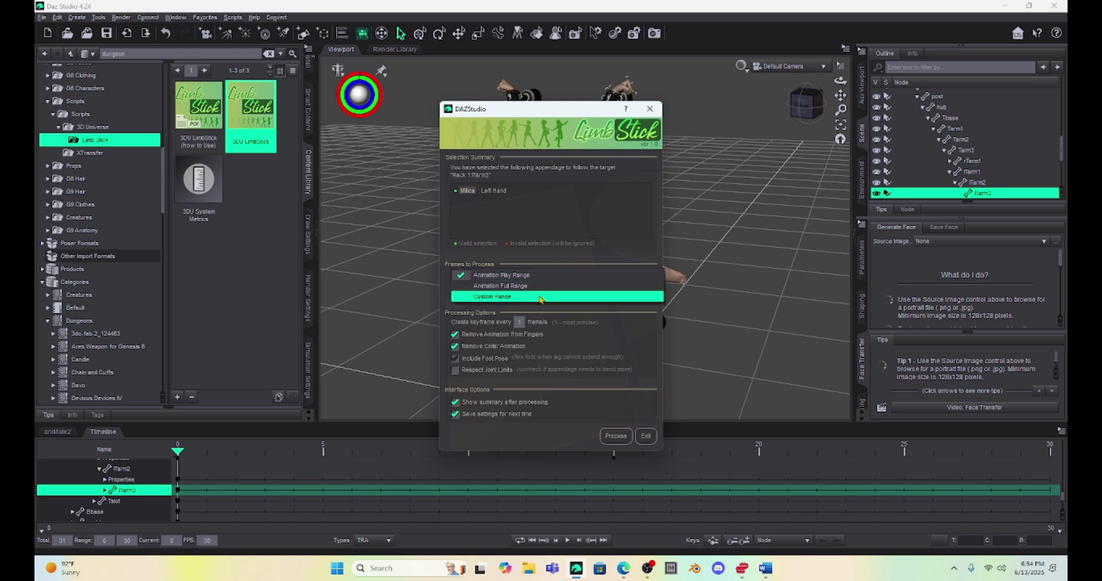
pyautogui.click(546, 278)
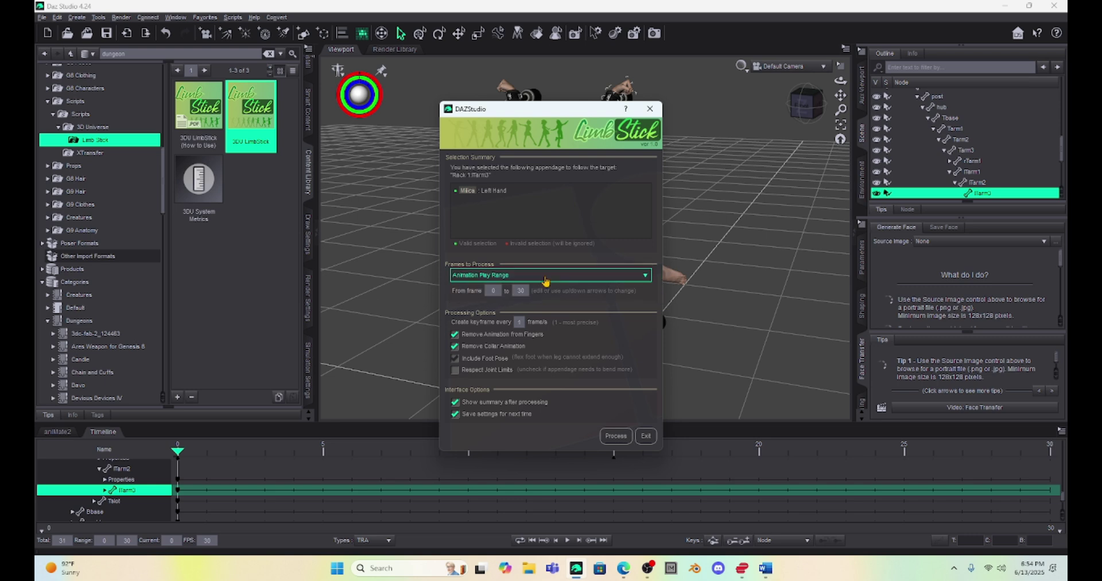
pyautogui.click(454, 370)
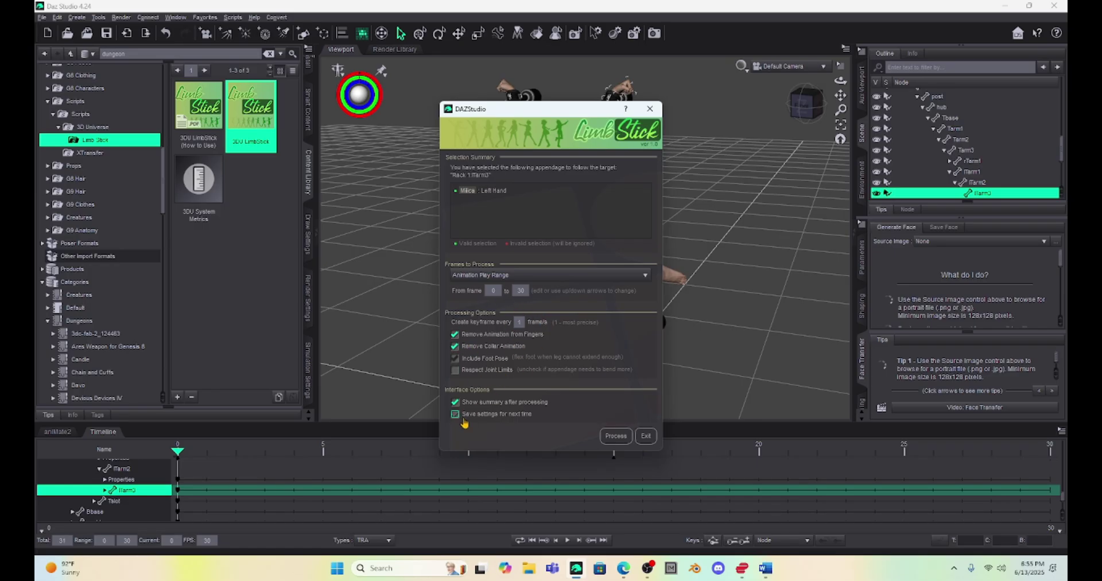
pyautogui.click(615, 436)
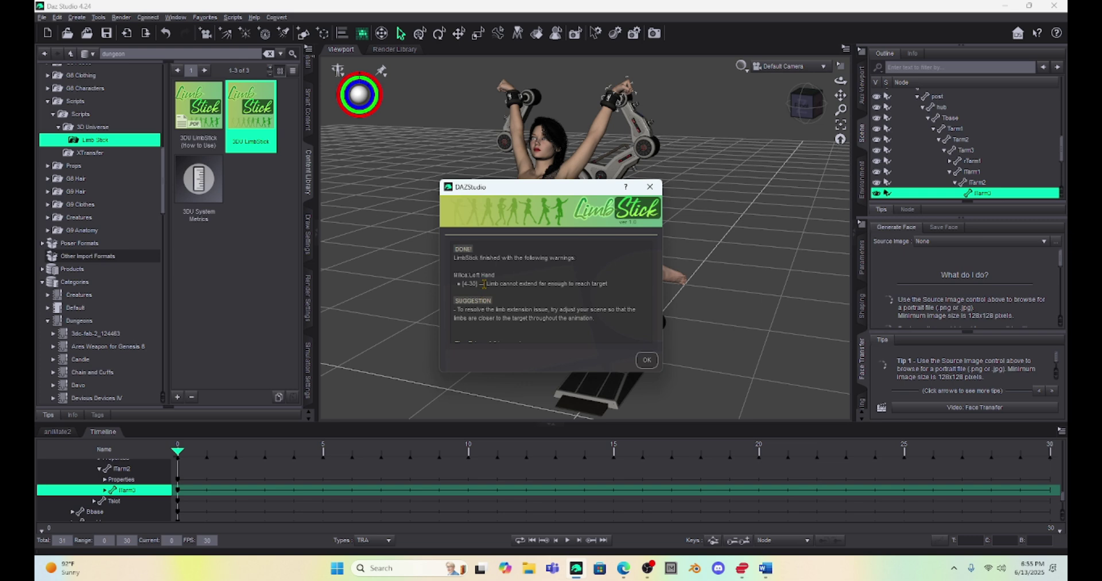
pyautogui.scroll(-2, 484, 284)
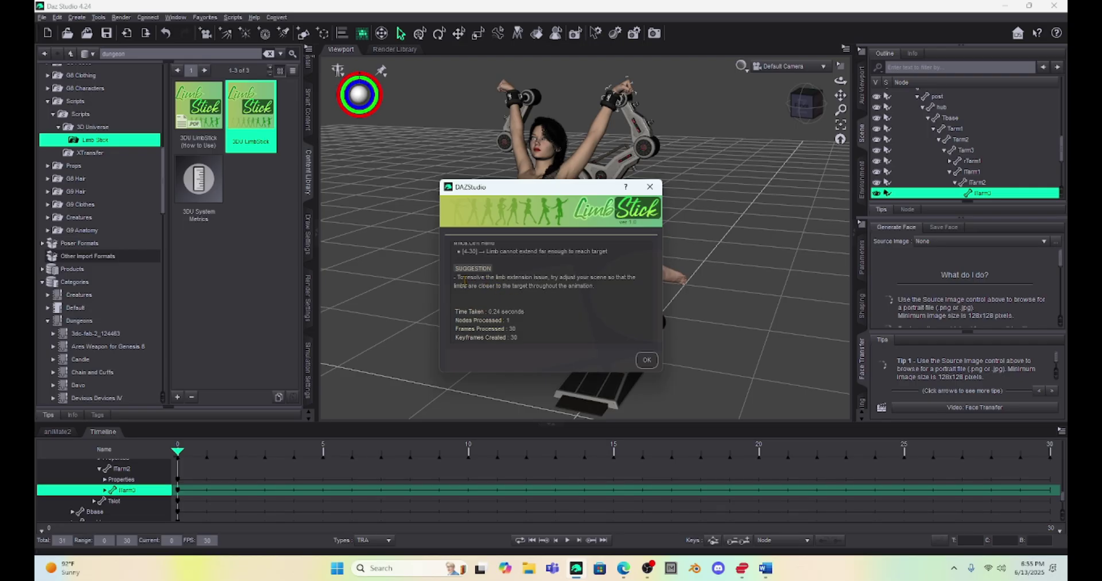
pyautogui.click(647, 360)
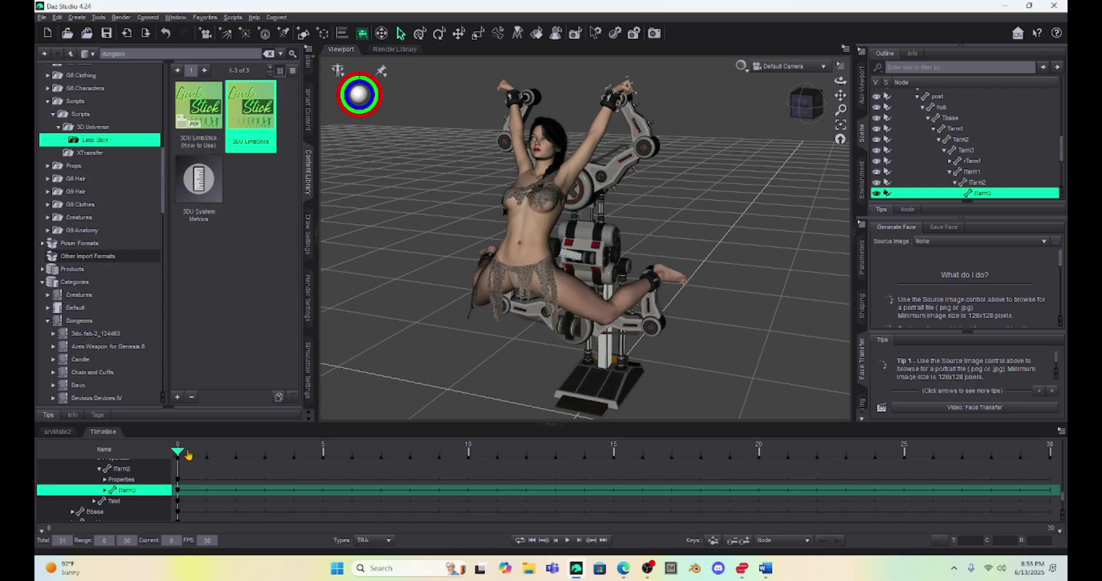
pyautogui.moveTo(206, 451); pyautogui.dragTo(149, 510)
# Run 3DU LimbStick on the right hand with the rack's rTarm3 bone as target and scrub the timeline to check the motion.
pyautogui.click(514, 93)
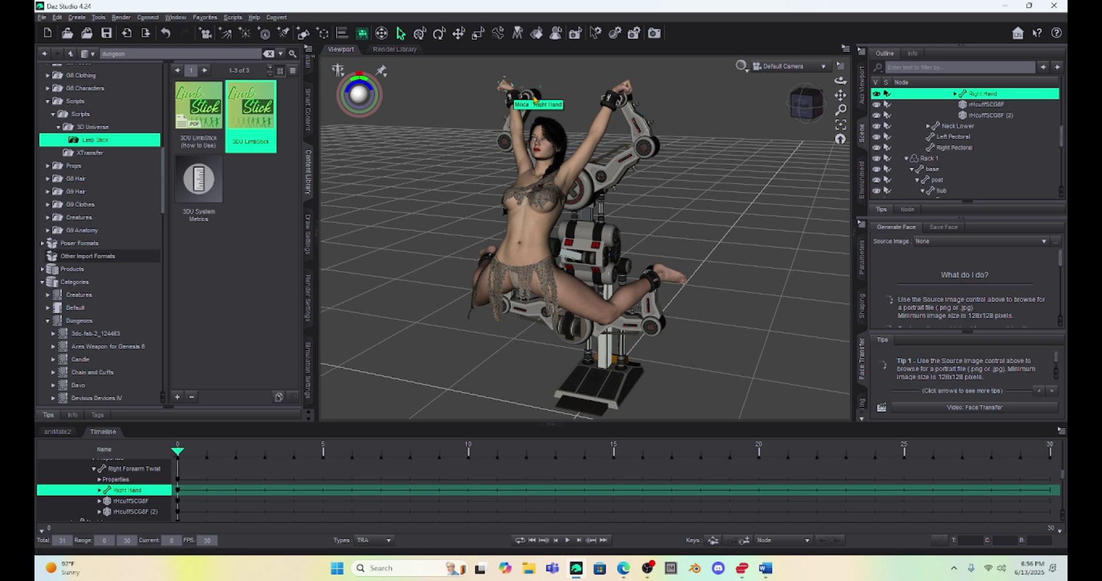
pyautogui.click(534, 99)
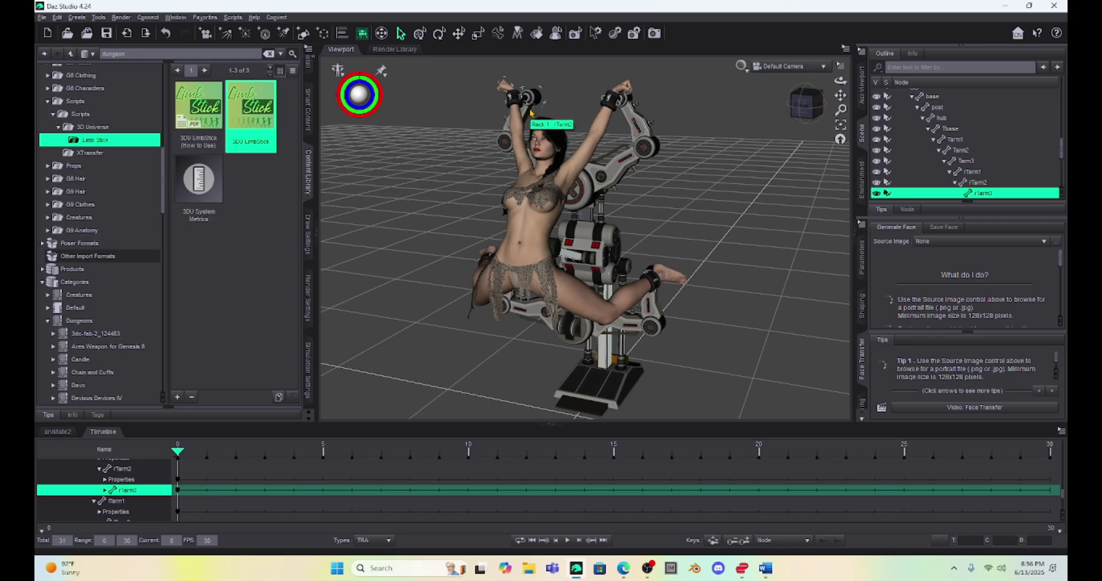
pyautogui.doubleClick(250, 110)
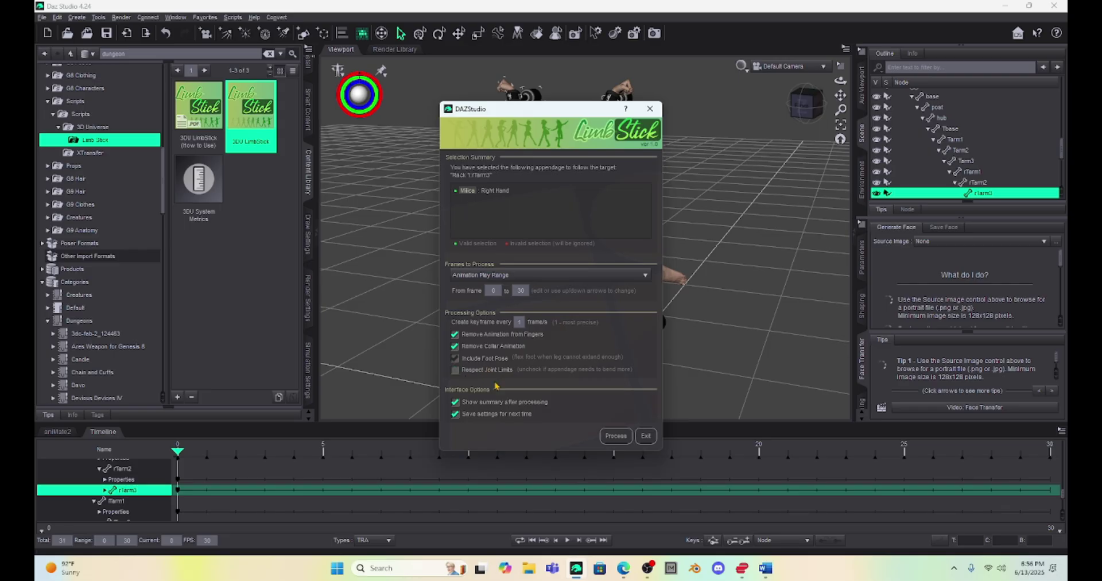
pyautogui.click(616, 436)
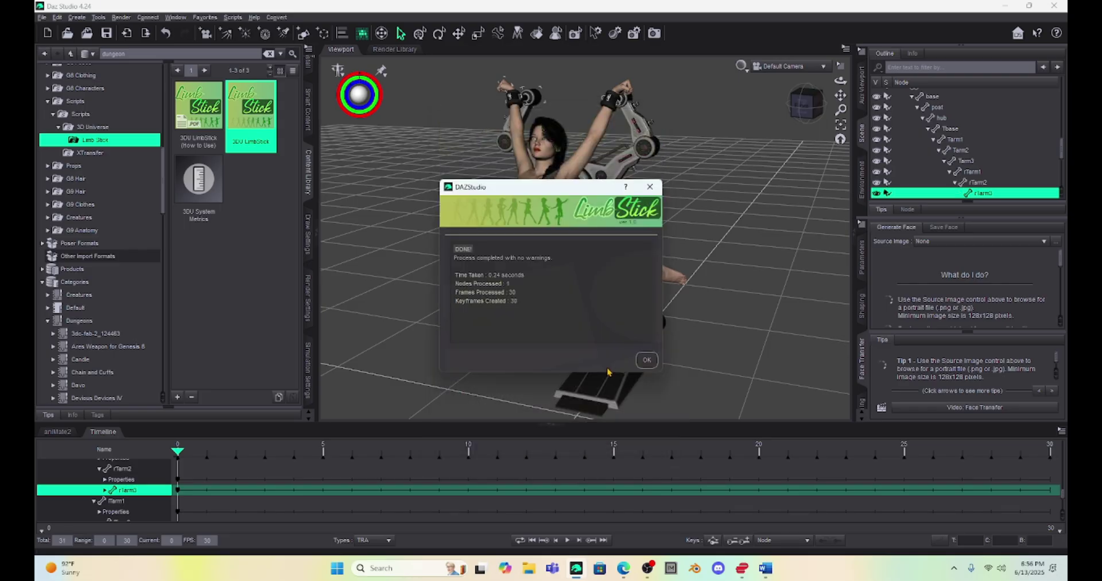
pyautogui.click(646, 360)
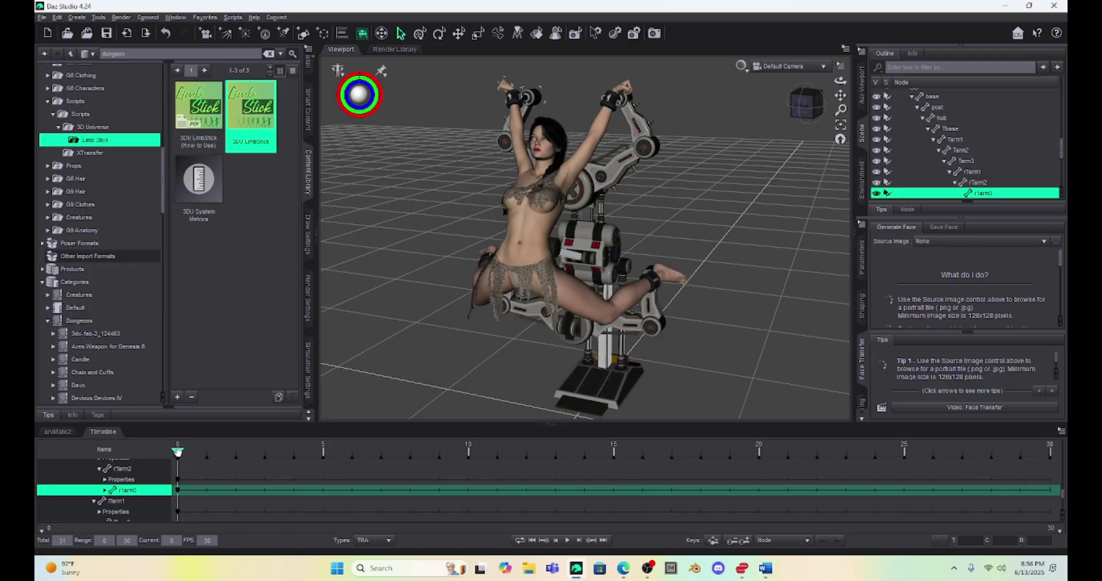
pyautogui.moveTo(190, 450); pyautogui.dragTo(265, 514)
pyautogui.moveTo(377, 512); pyautogui.dragTo(536, 489)
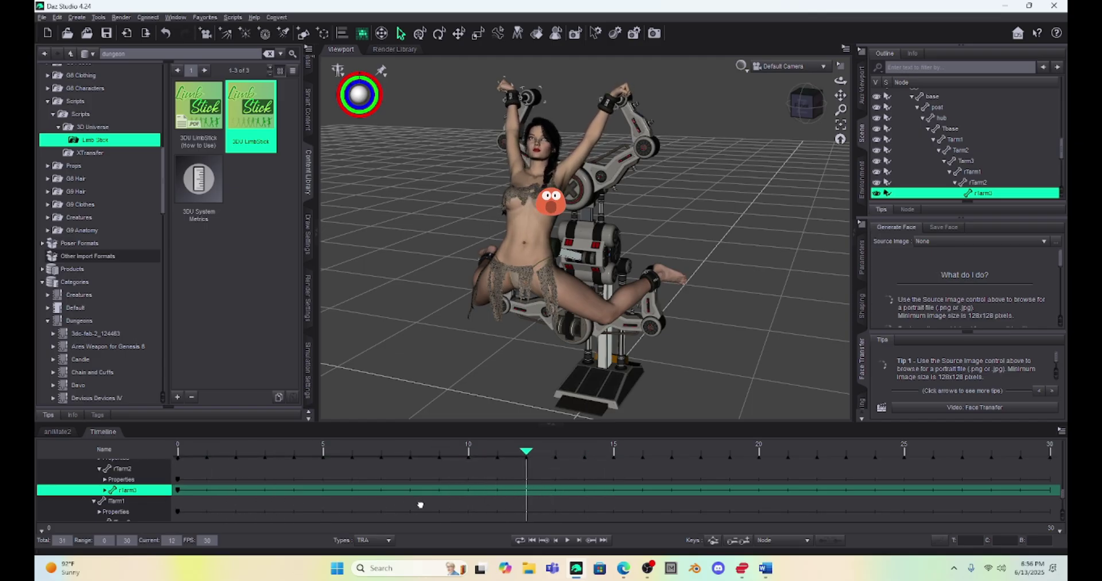
pyautogui.moveTo(409, 505); pyautogui.dragTo(37, 531)
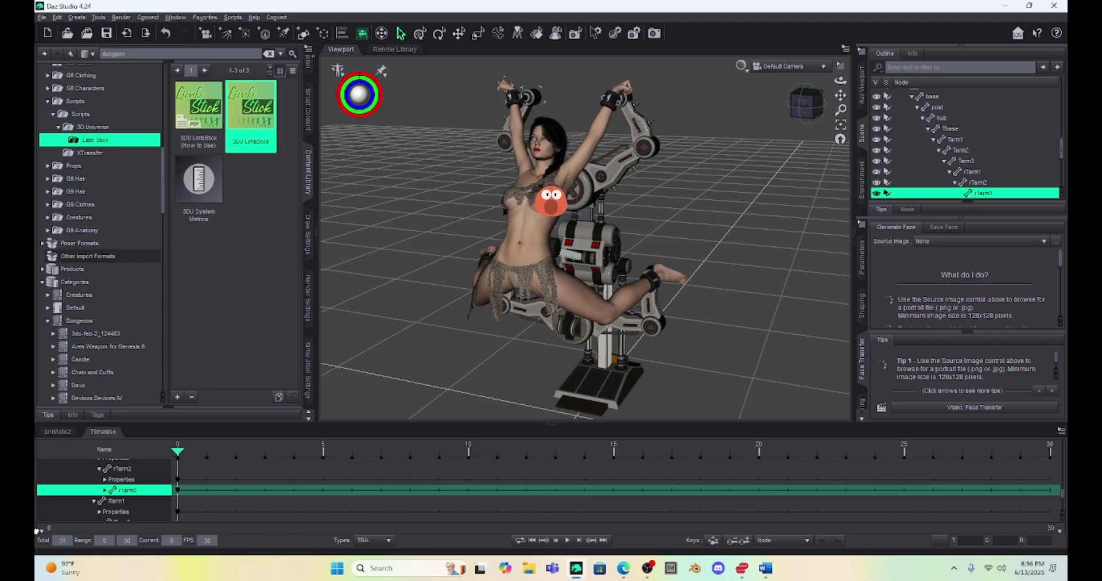
# Examine the parameter settings of the left hand's Twist rotation, including its limits.
pyautogui.click(615, 93)
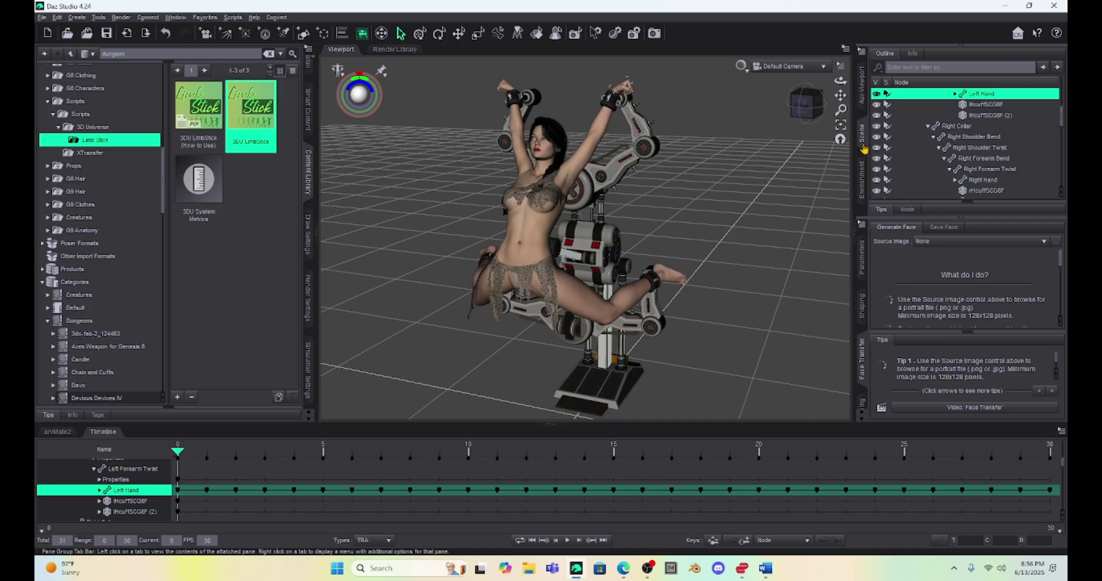
pyautogui.click(909, 212)
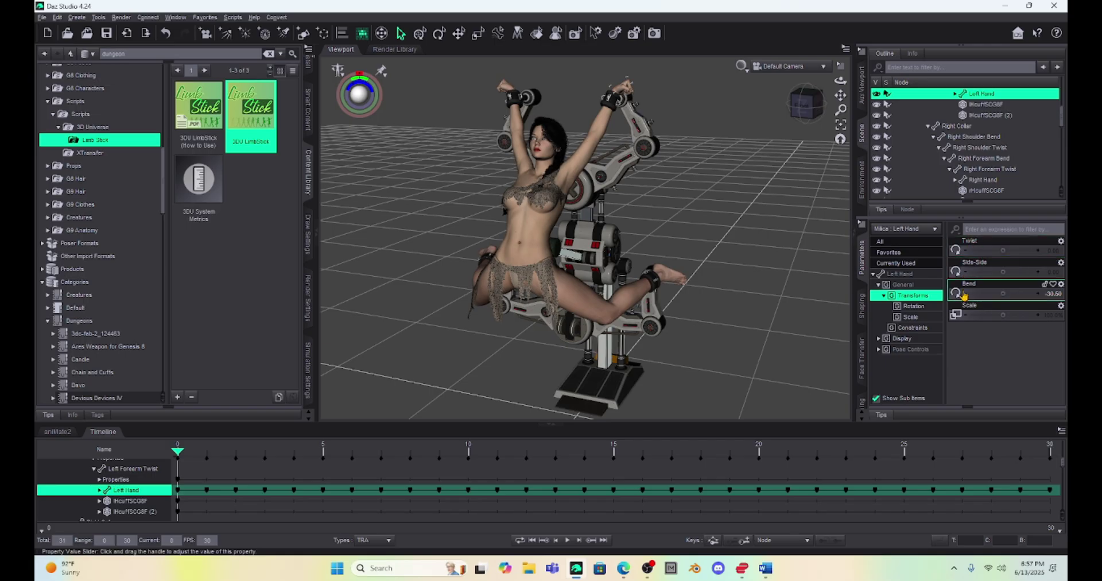
pyautogui.click(1062, 242)
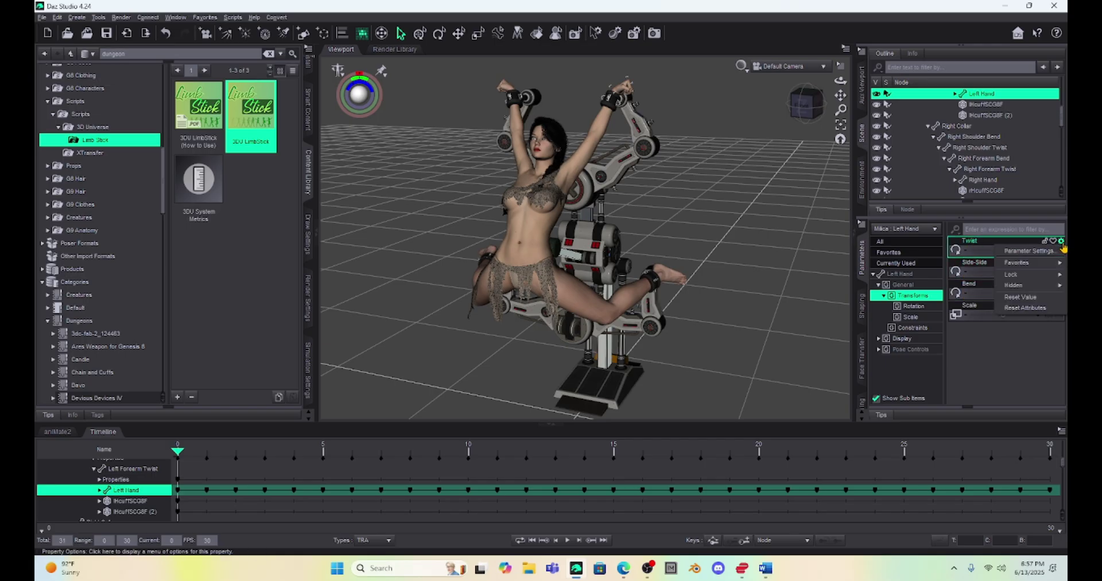
pyautogui.click(1029, 251)
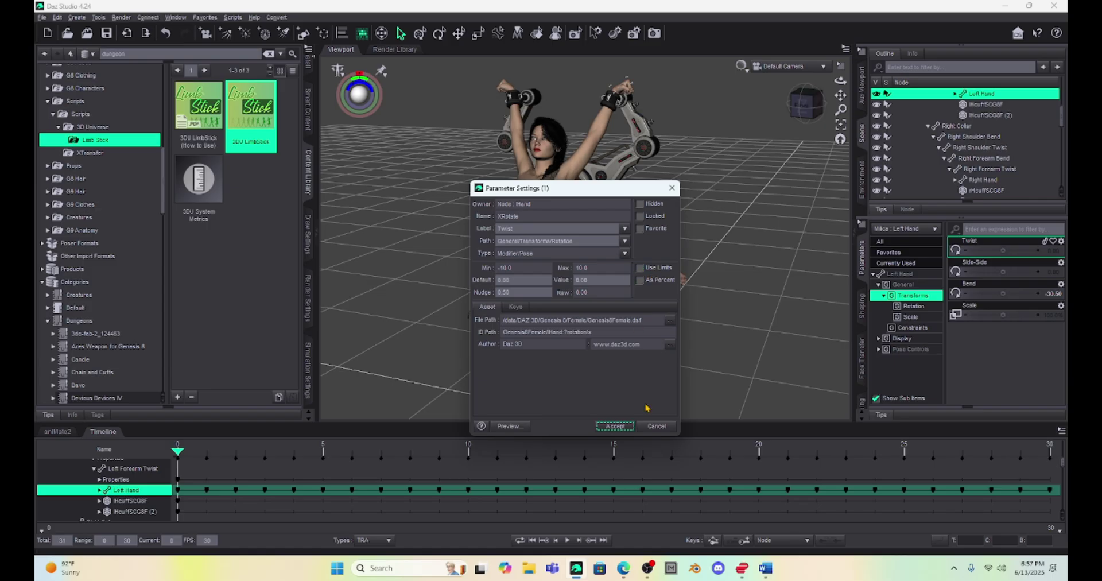
pyautogui.click(614, 426)
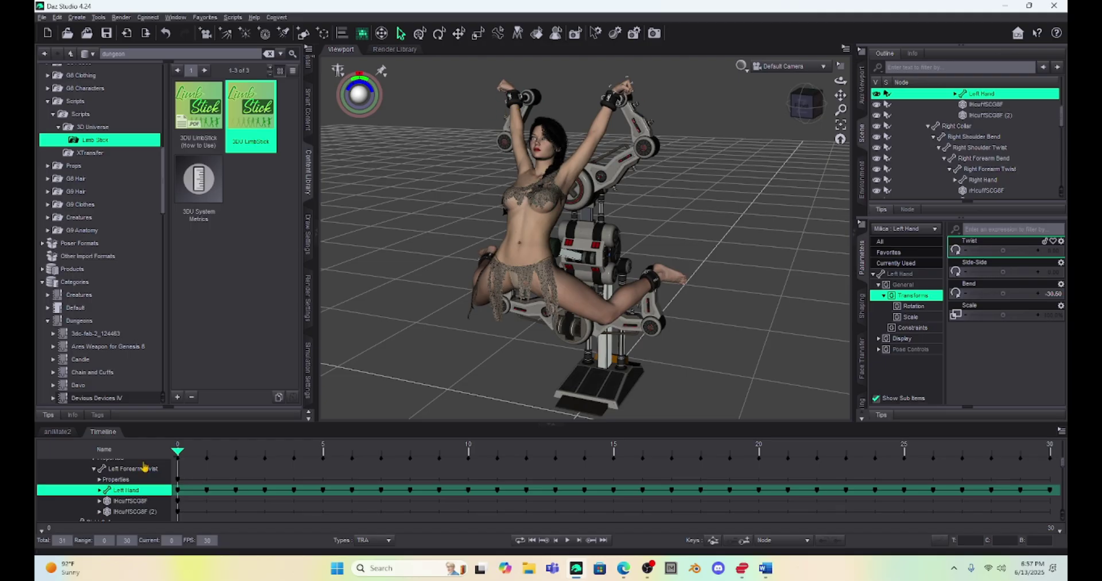
# Rotate the pelvis at frame 15 to about -10.4 bend, -7.5 twist and 1.5 side-side, and return to frame 0.
pyautogui.moveTo(178, 451); pyautogui.dragTo(146, 526)
pyautogui.moveTo(177, 452); pyautogui.dragTo(598, 467)
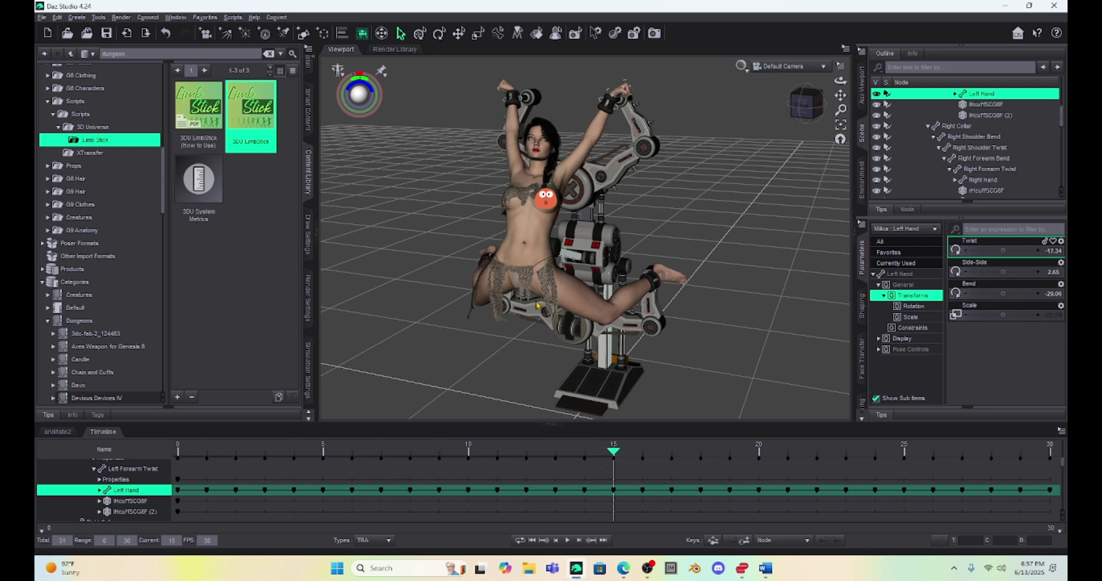
pyautogui.click(538, 274)
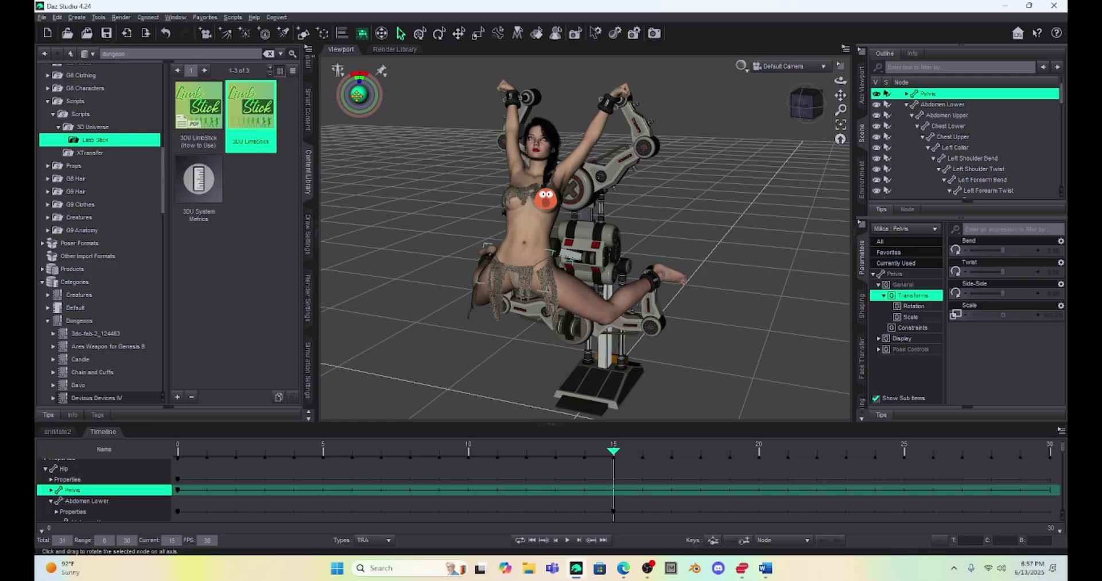
pyautogui.moveTo(359, 93); pyautogui.dragTo(357, 95)
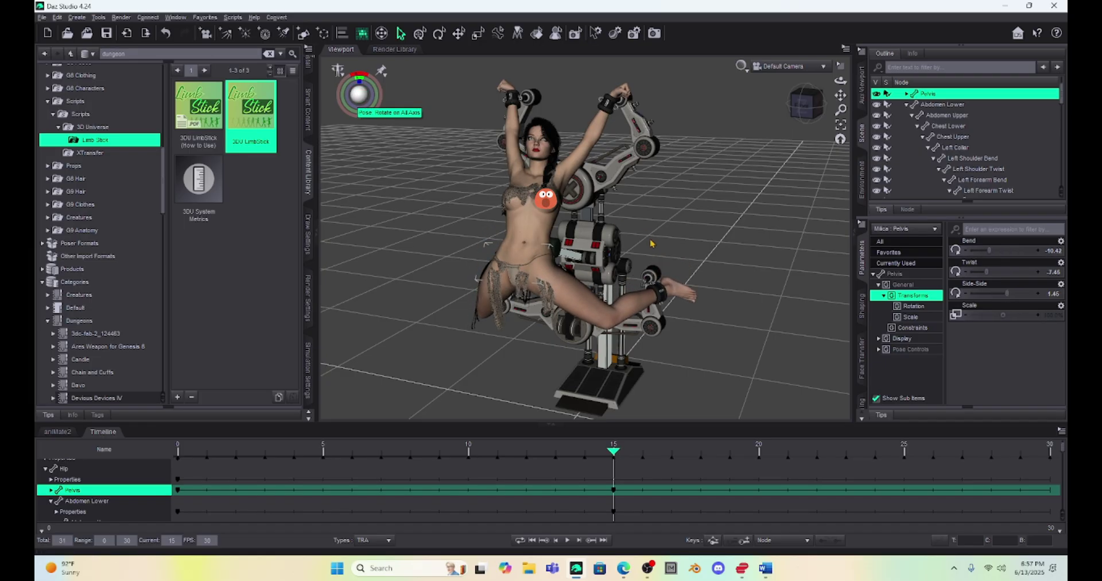
pyautogui.moveTo(580, 460); pyautogui.dragTo(131, 526)
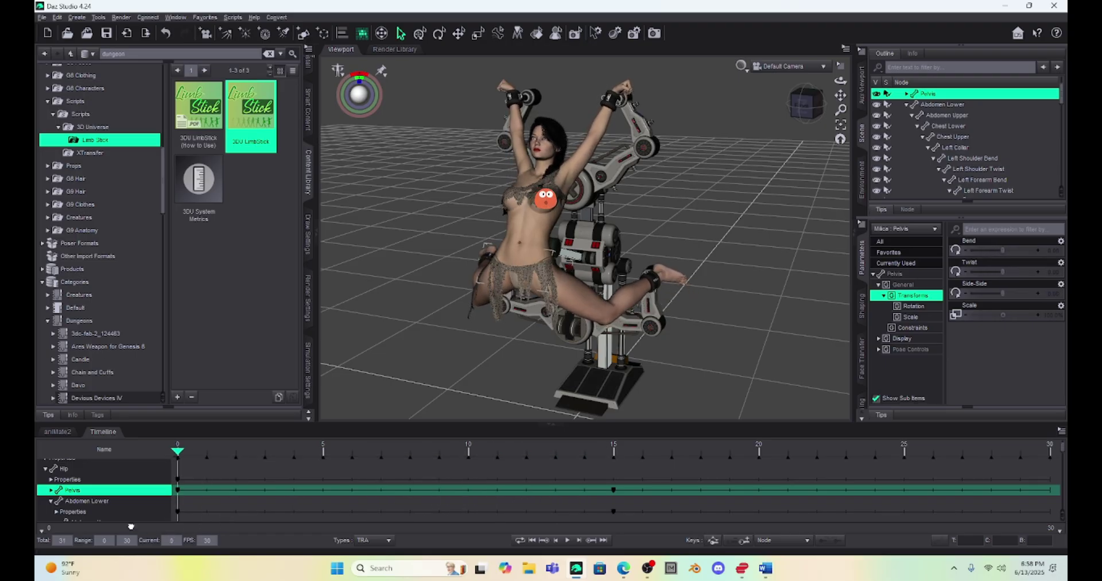
# Run 3DU LimbStick on the figure's left foot with the rack's lBarm3 bone as target over the Animation Play Range.
pyautogui.click(664, 278)
pyautogui.click(672, 280)
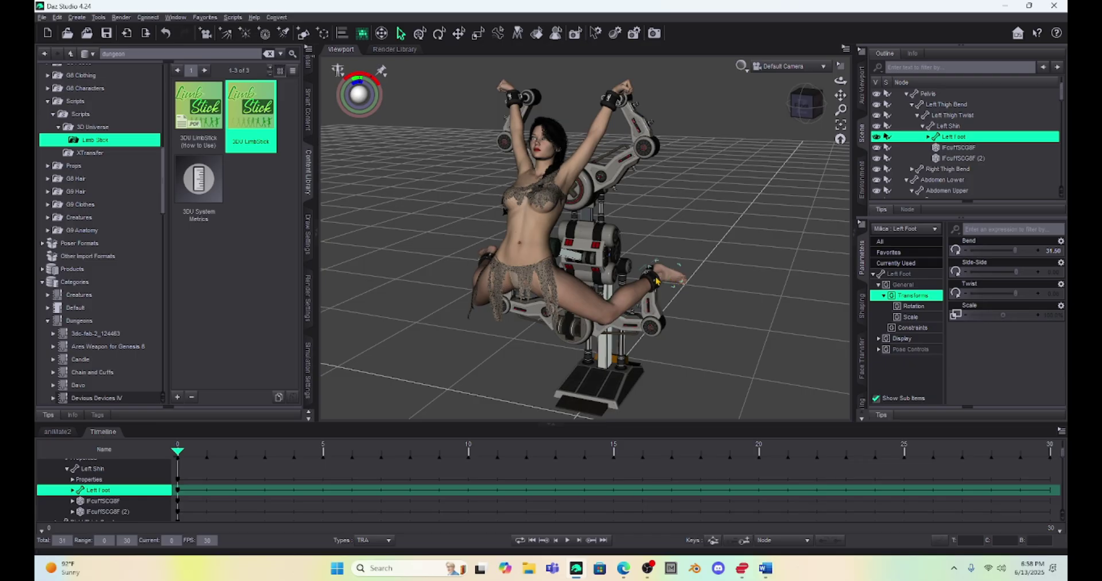
pyautogui.click(649, 272)
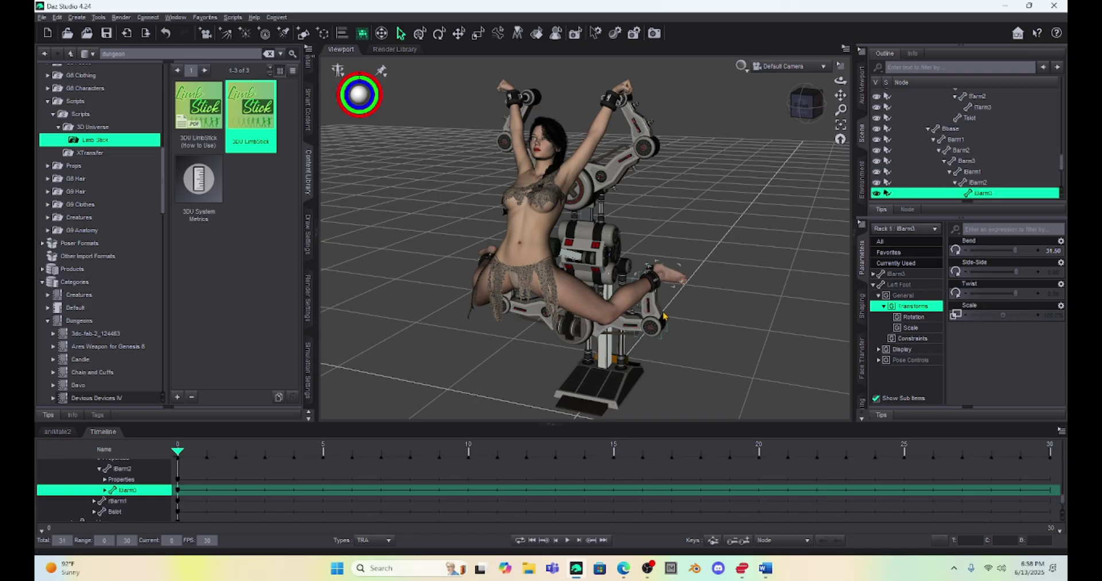
pyautogui.doubleClick(254, 112)
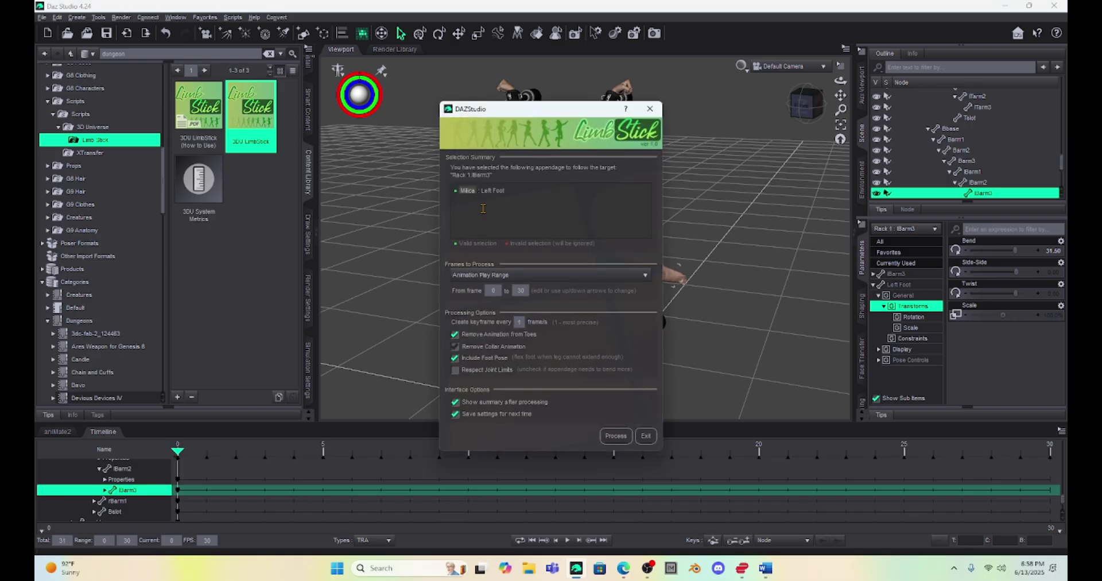
pyautogui.click(617, 436)
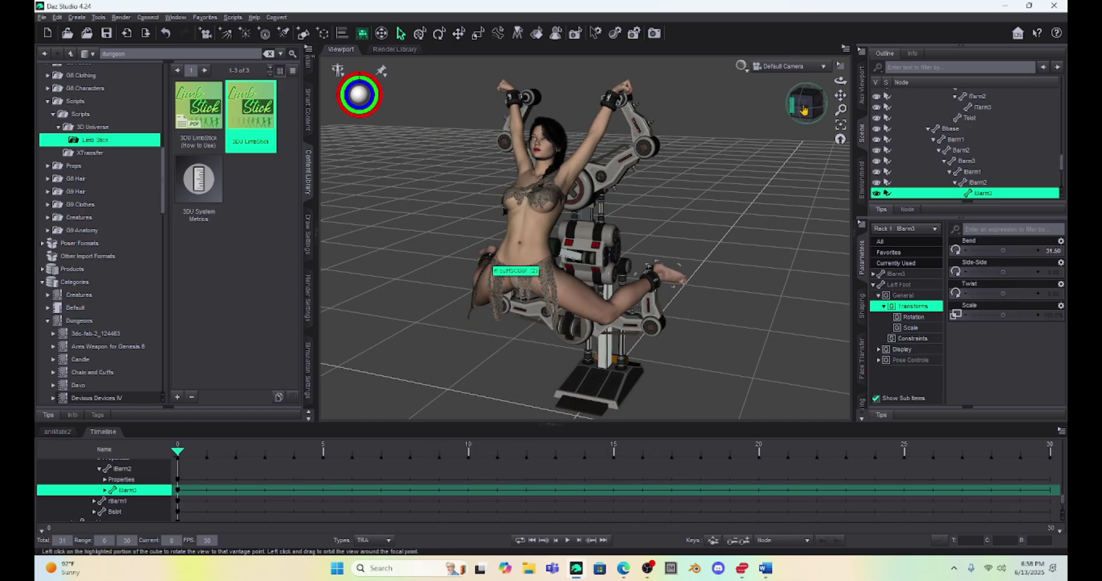
# Run 3DU LimbStick on the right foot with the rack's rBarm3 bone as target over the Animation Play Range.
pyautogui.moveTo(804, 105); pyautogui.dragTo(799, 106)
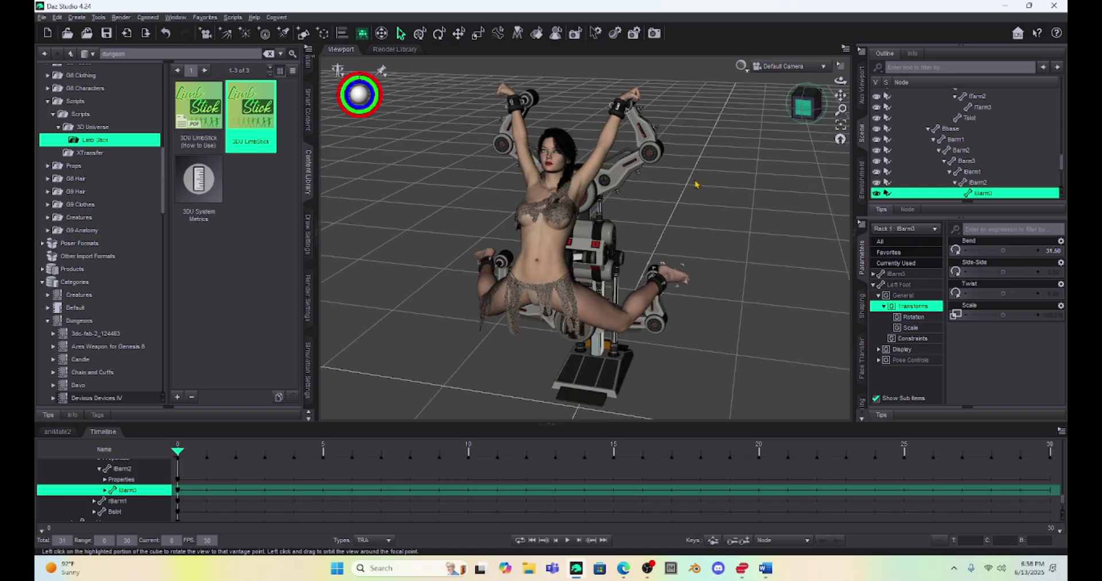
pyautogui.click(486, 258)
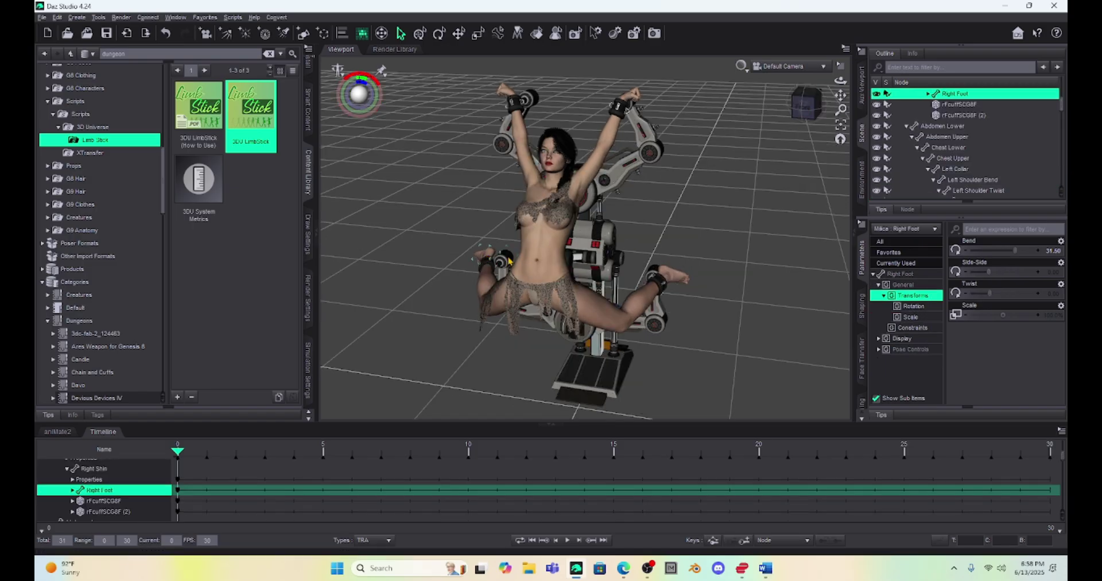
pyautogui.click(508, 261)
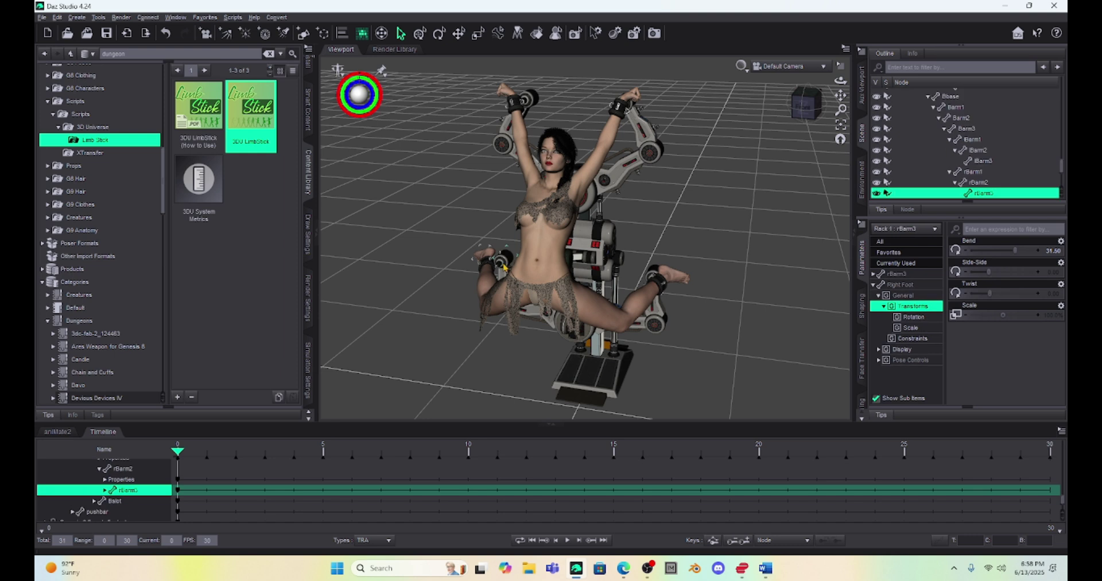
pyautogui.doubleClick(249, 117)
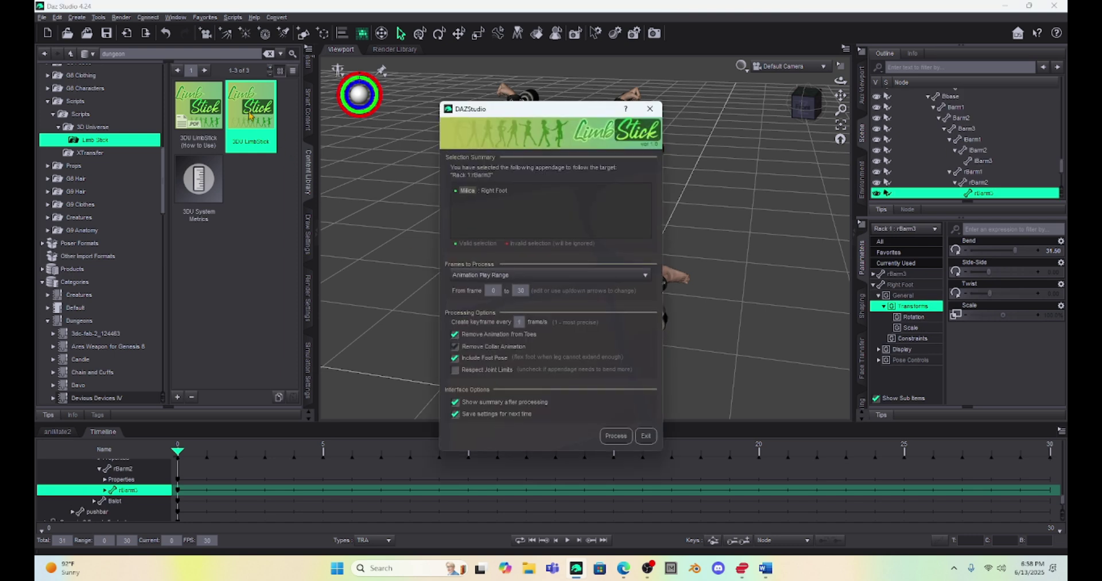
pyautogui.click(615, 438)
pyautogui.press('Return')
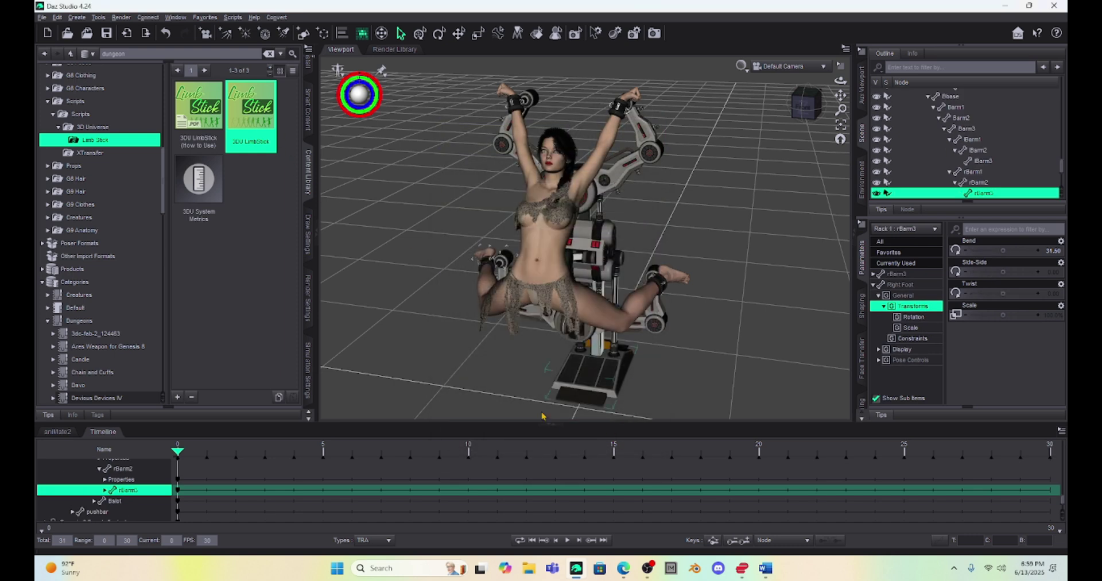
# Run the dForce simulation on the current frame at frame 15 and scrub the timeline to compare it with frame 0.
pyautogui.keyDown('alt'); pyautogui.moveTo(542, 414); pyautogui.dragTo(693, 274); pyautogui.keyUp('alt')
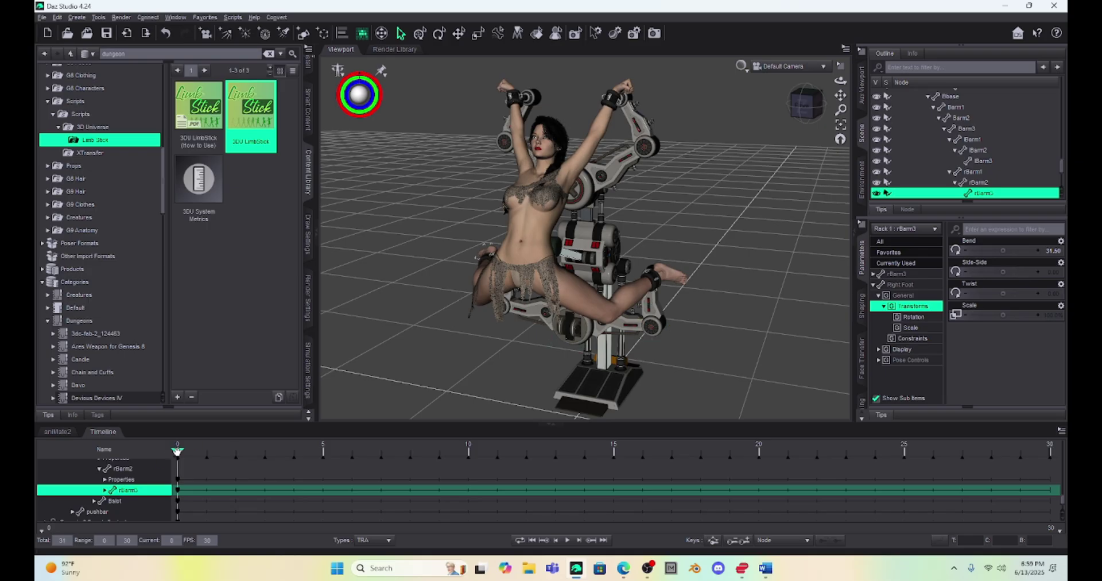
pyautogui.moveTo(178, 451); pyautogui.dragTo(614, 452)
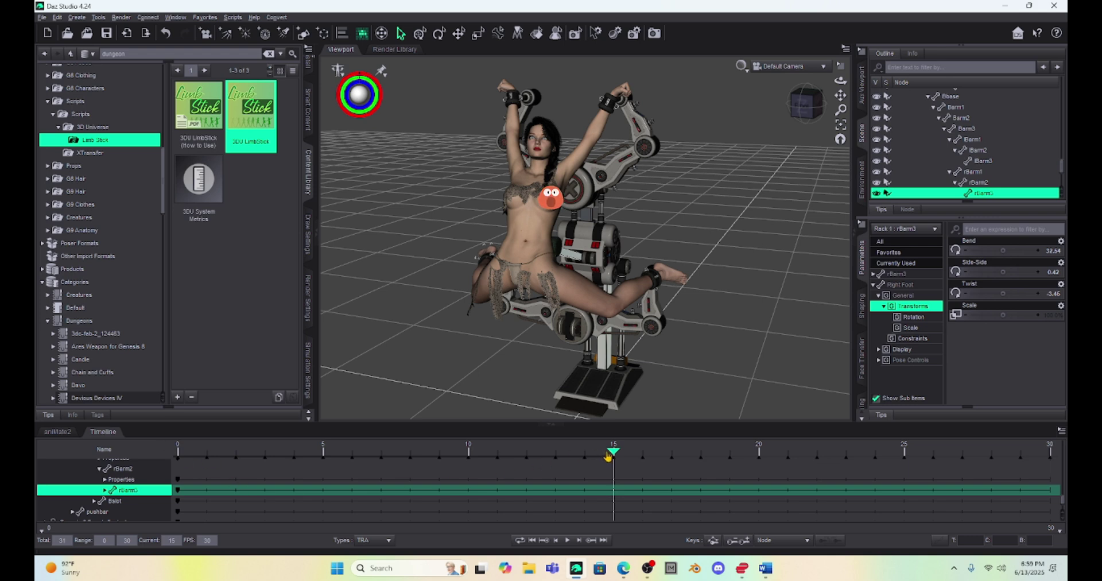
pyautogui.click(310, 342)
pyautogui.click(280, 51)
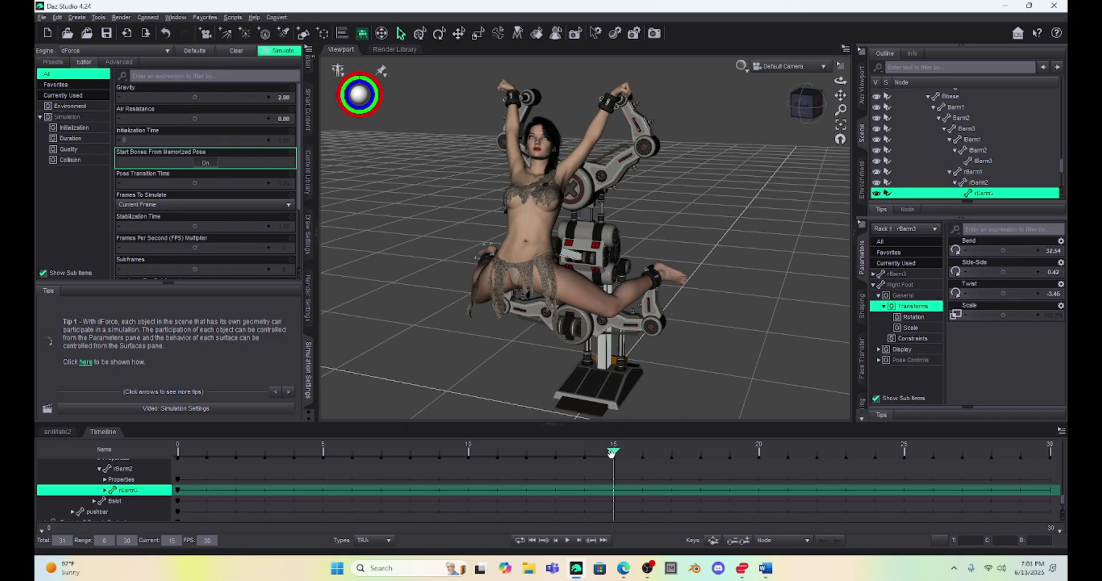
pyautogui.moveTo(614, 453); pyautogui.dragTo(142, 485)
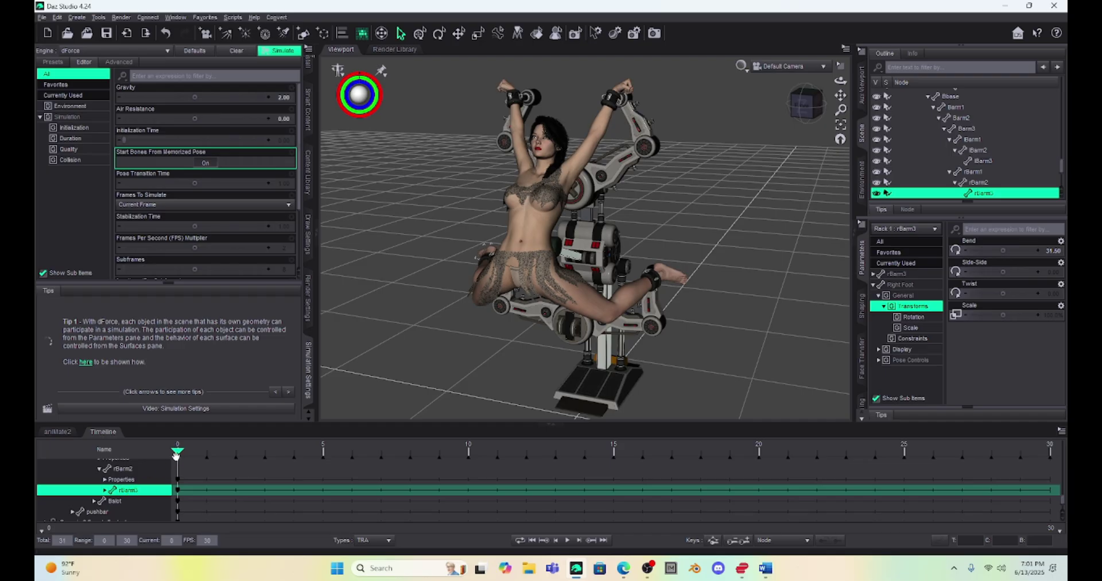
pyautogui.moveTo(230, 465); pyautogui.dragTo(607, 484)
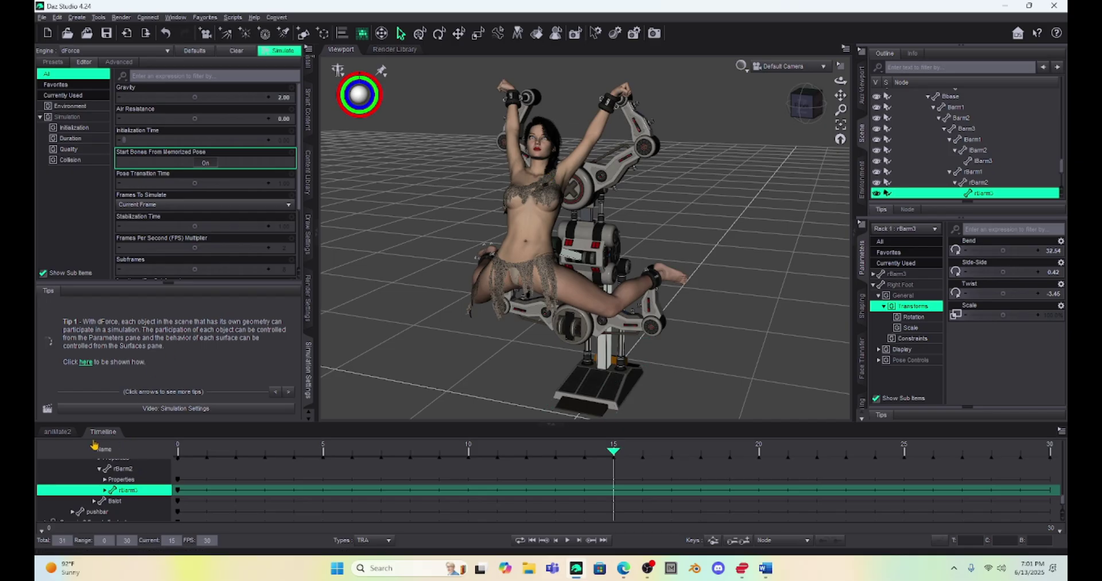
# Collapse the timeline, search the content library for dungeon and load the Dungeon Arena environment into the scene.
pyautogui.click(101, 433)
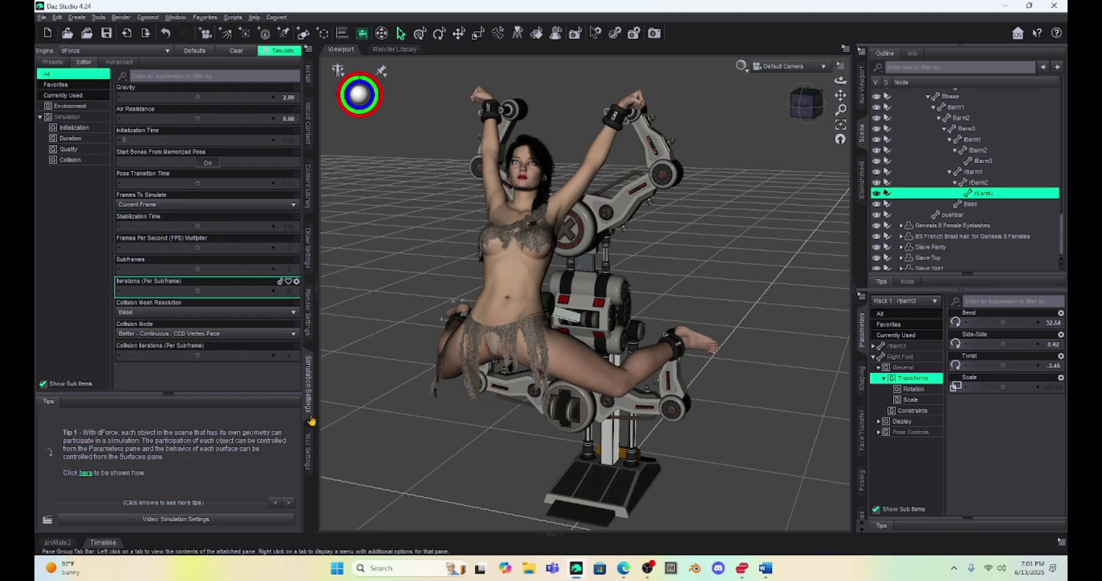
pyautogui.click(309, 186)
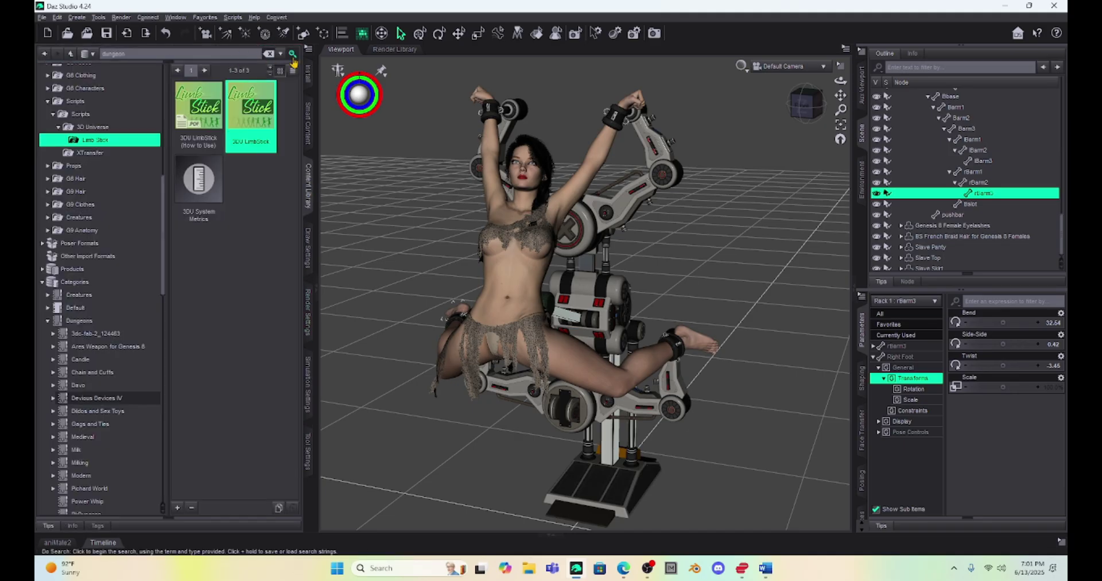
pyautogui.press('Return')
pyautogui.doubleClick(204, 101)
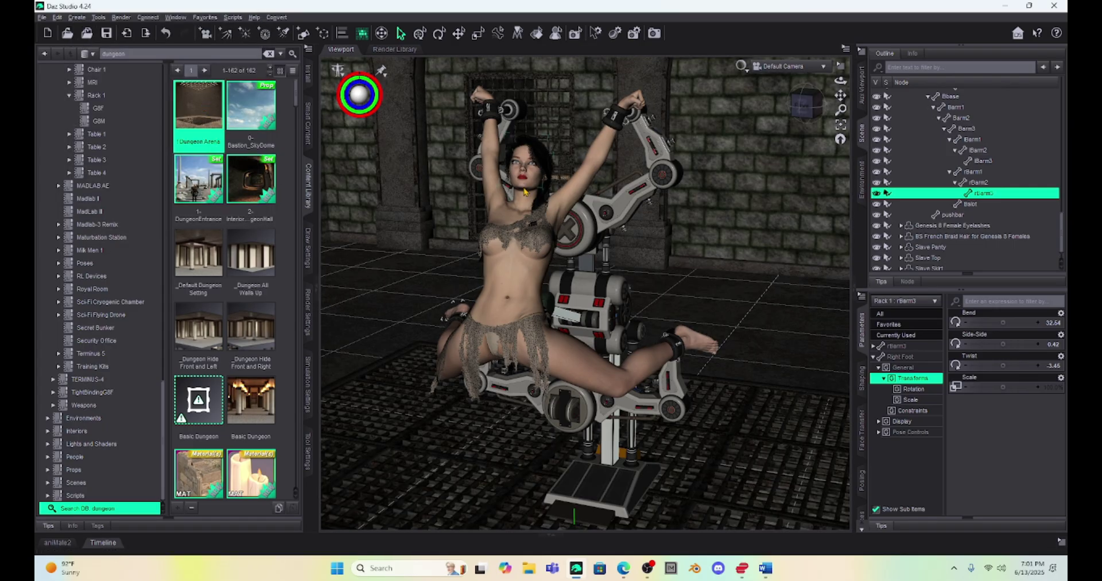
# Rotate the figure's head to about 13.5 bend and 12.5 twist.
pyautogui.click(524, 191)
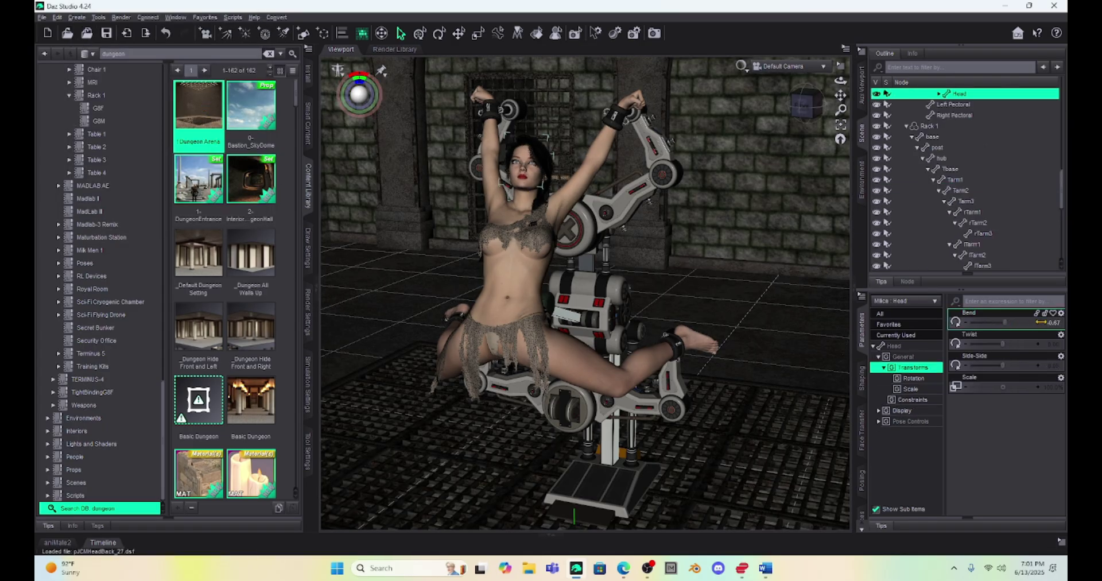
pyautogui.moveTo(1042, 322); pyautogui.dragTo(1057, 322)
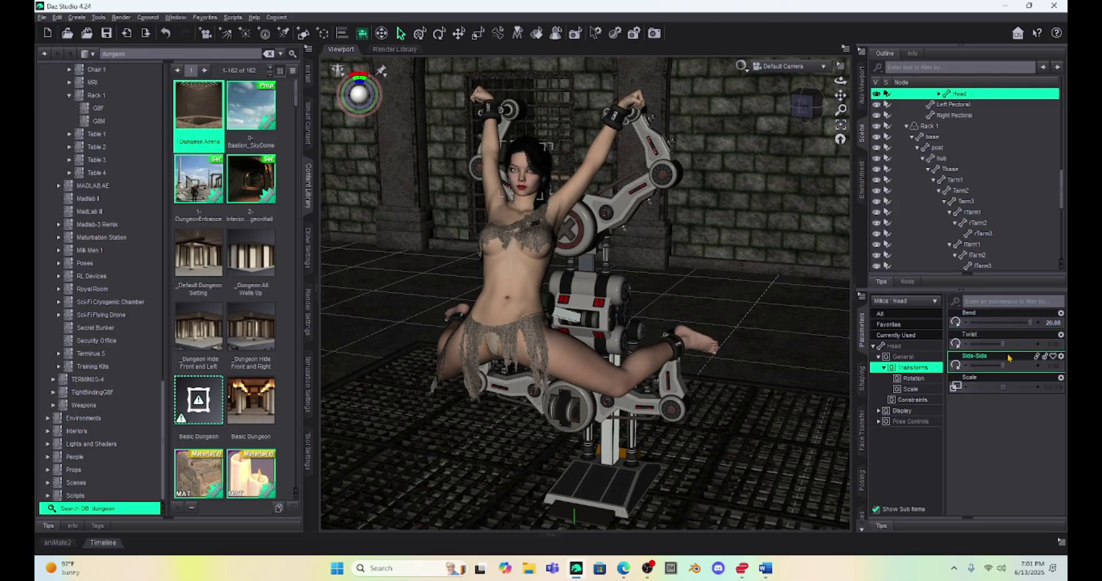
pyautogui.moveTo(1003, 344); pyautogui.dragTo(1022, 322)
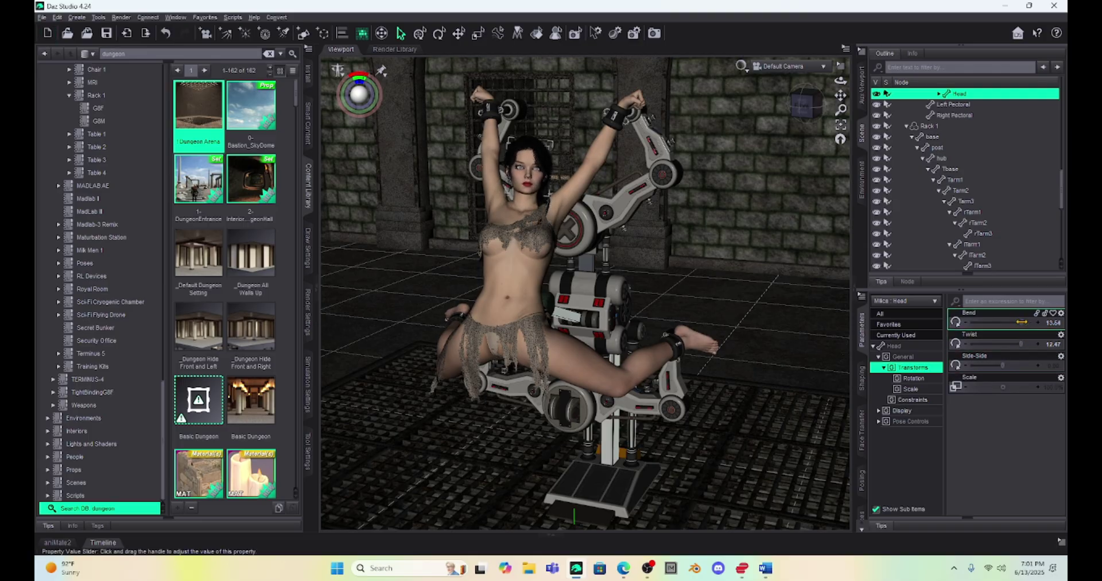
# Set the head's Surprised HD expression to 100% in its pose controls.
pyautogui.click(910, 421)
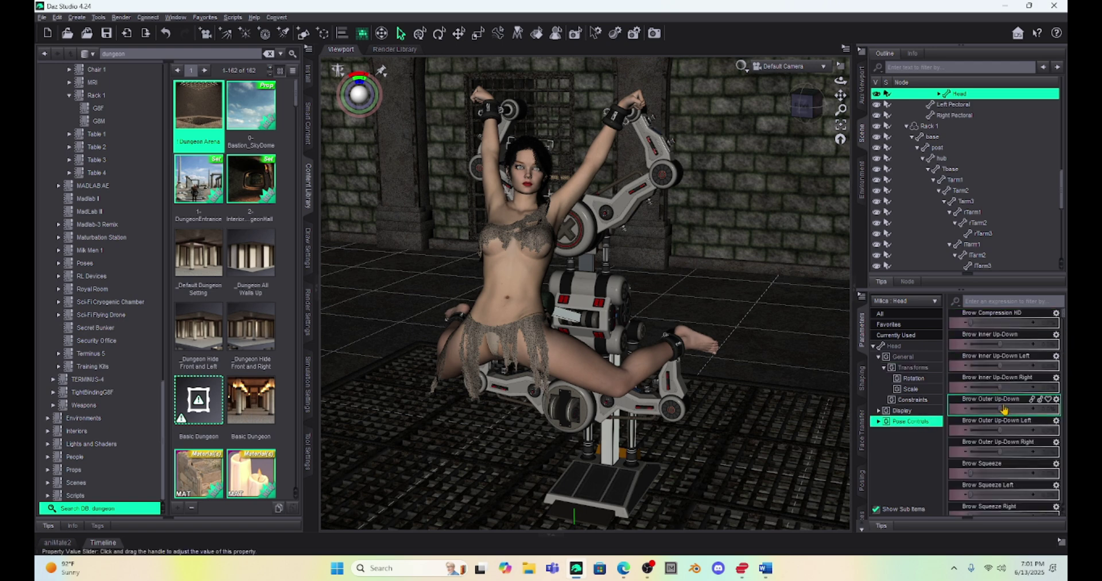
pyautogui.scroll(-10, 1005, 409)
pyautogui.click(1002, 323)
pyautogui.scroll(3, 776, 106)
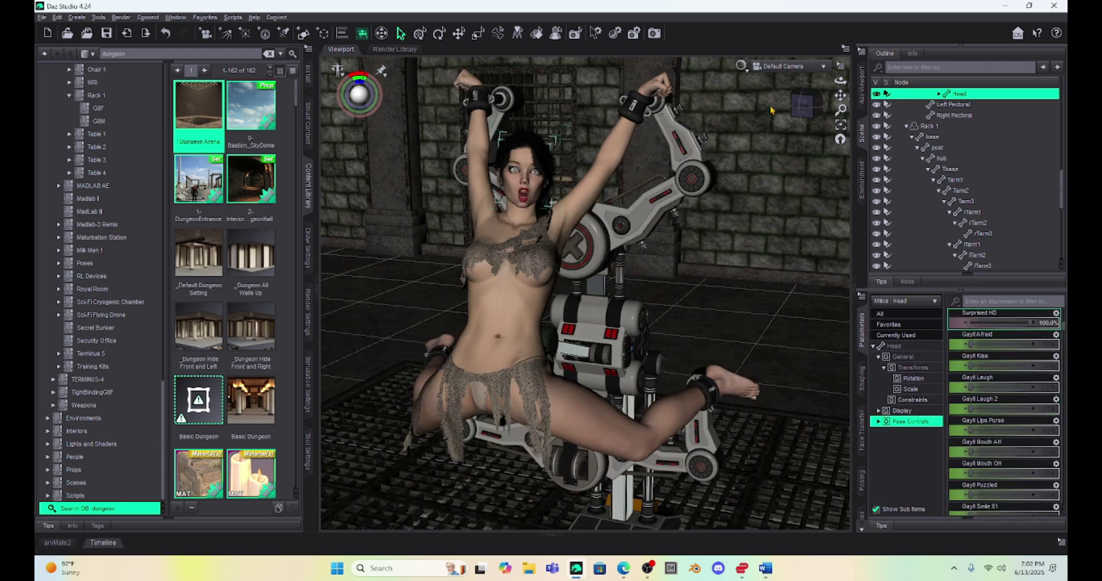
# Preview the scene in NVIDIA Iray drawing style, and return the viewport to Texture Shaded.
pyautogui.click(741, 66)
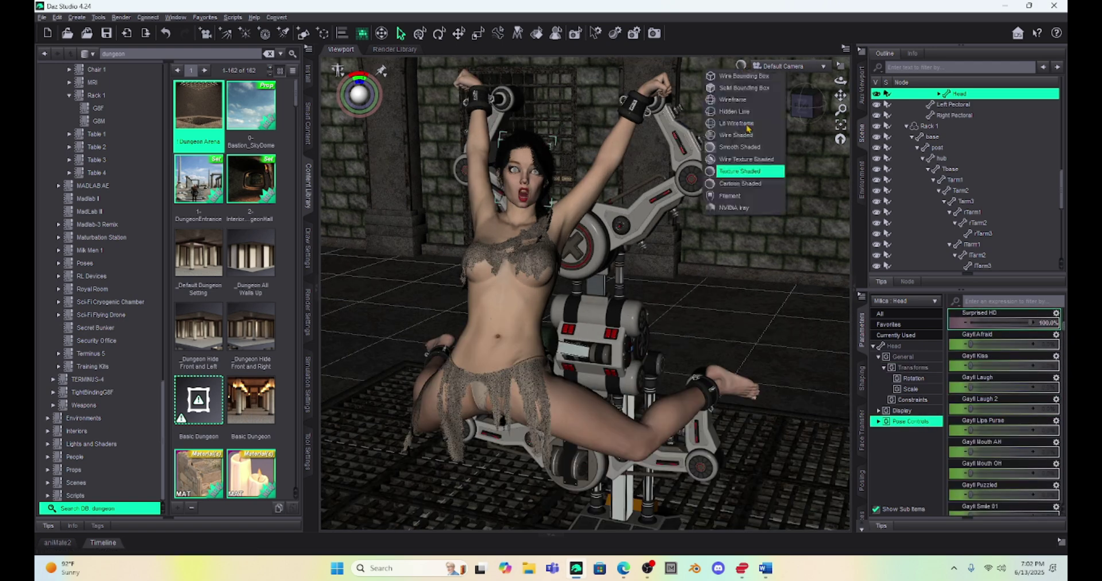
pyautogui.click(744, 208)
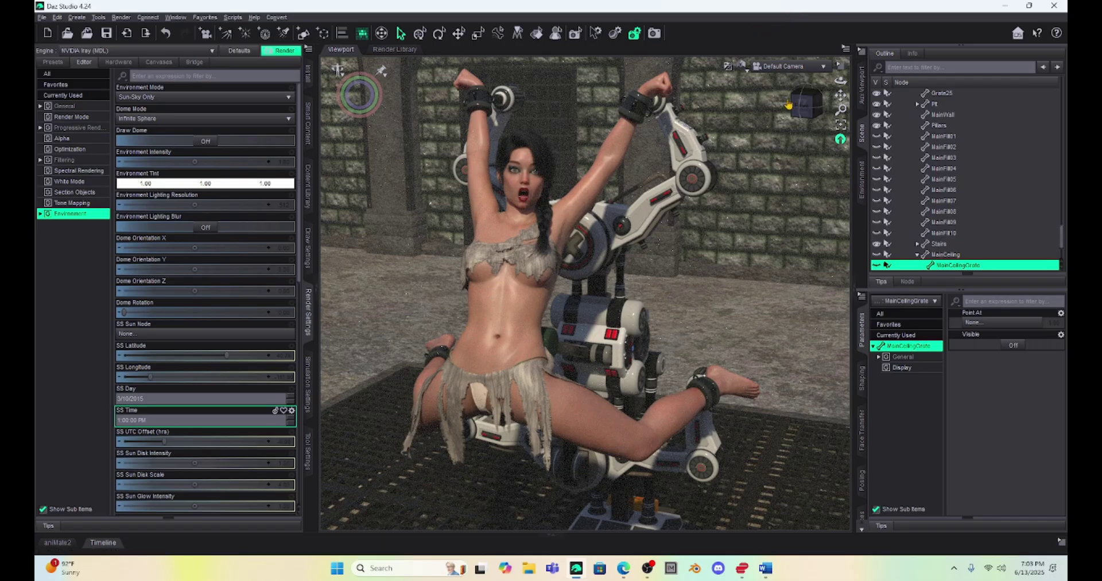
pyautogui.click(747, 72)
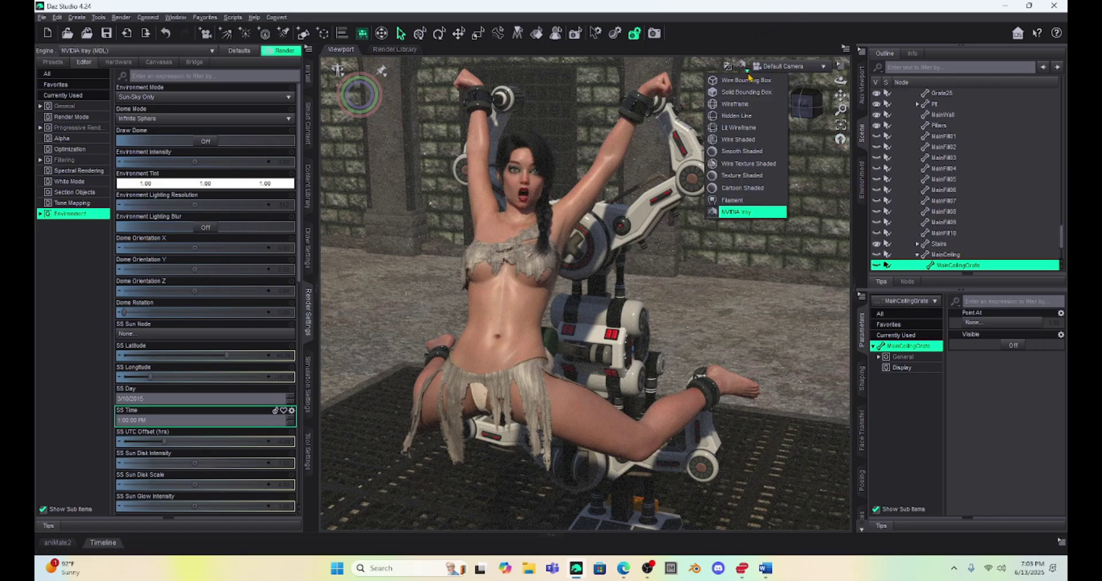
pyautogui.click(739, 176)
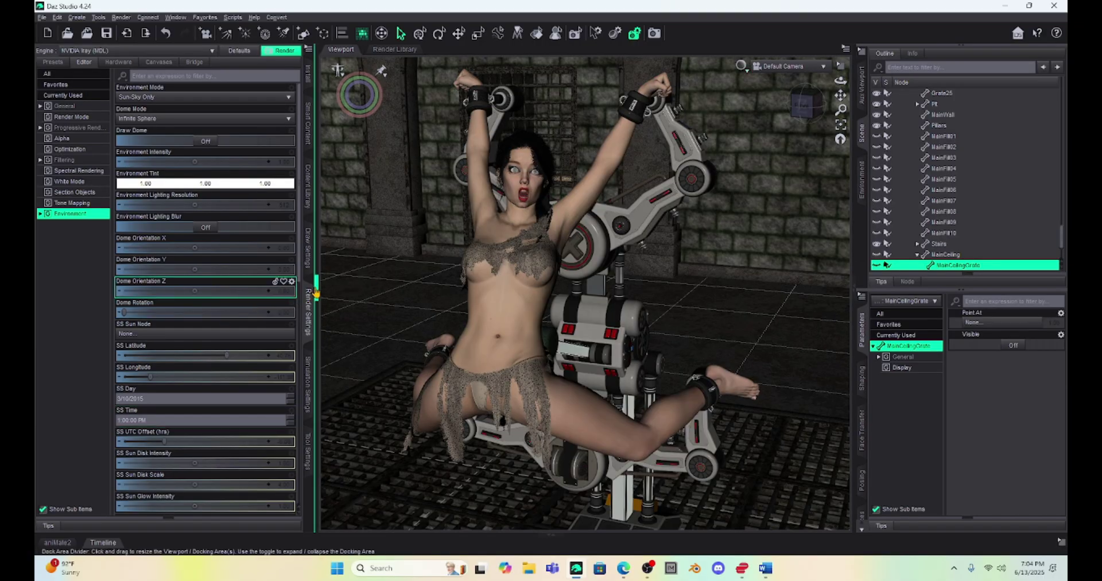
# Collapse both side docking areas, frame the figure and rack in the enlarged viewport, and render the scene.
pyautogui.click(315, 291)
pyautogui.click(854, 287)
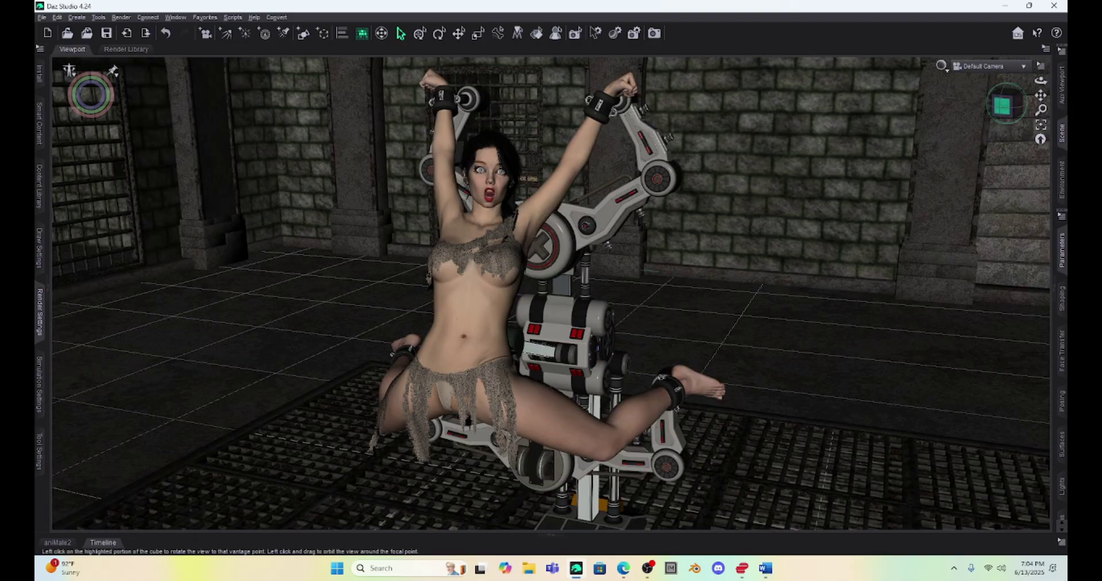
pyautogui.click(1002, 106)
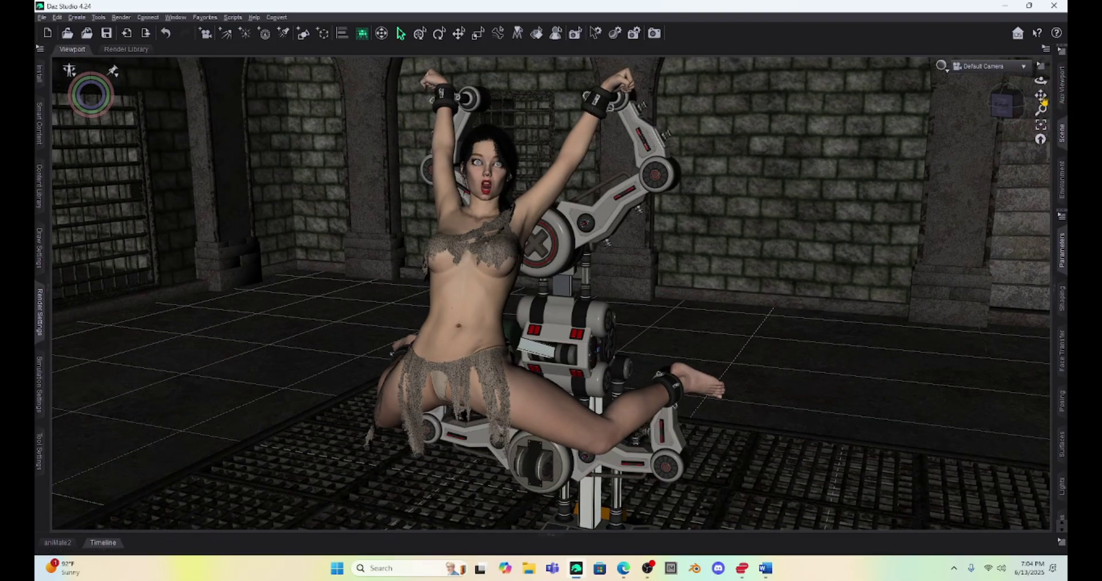
pyautogui.moveTo(1041, 96)
pyautogui.mouseDown()
pyautogui.moveTo(1051, 101)
pyautogui.moveTo(1041, 95)
pyautogui.mouseUp()
pyautogui.scroll(1, 835, 247)
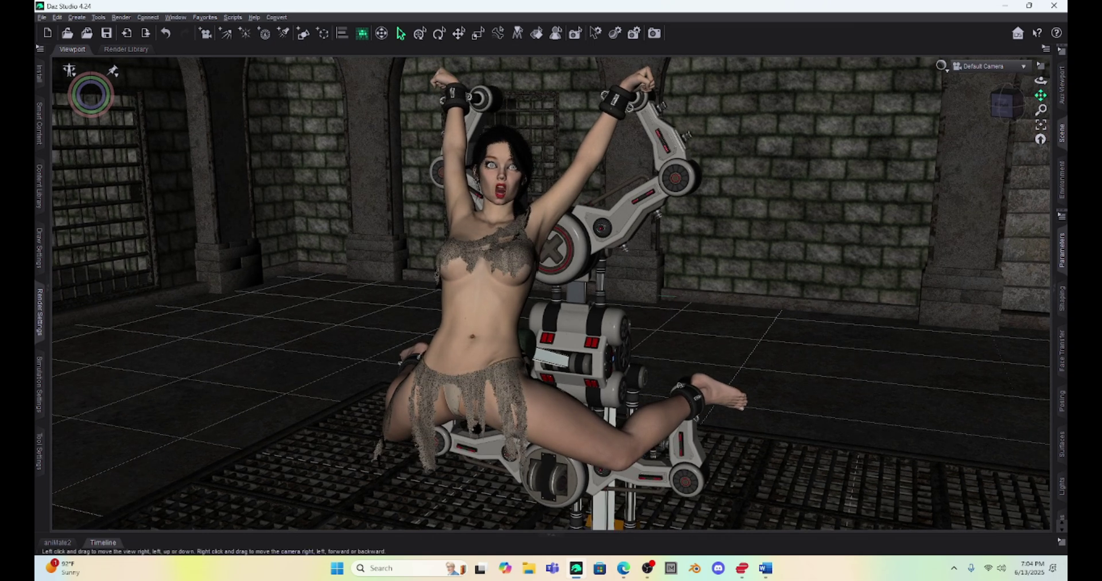
pyautogui.moveTo(1041, 95); pyautogui.dragTo(1048, 104)
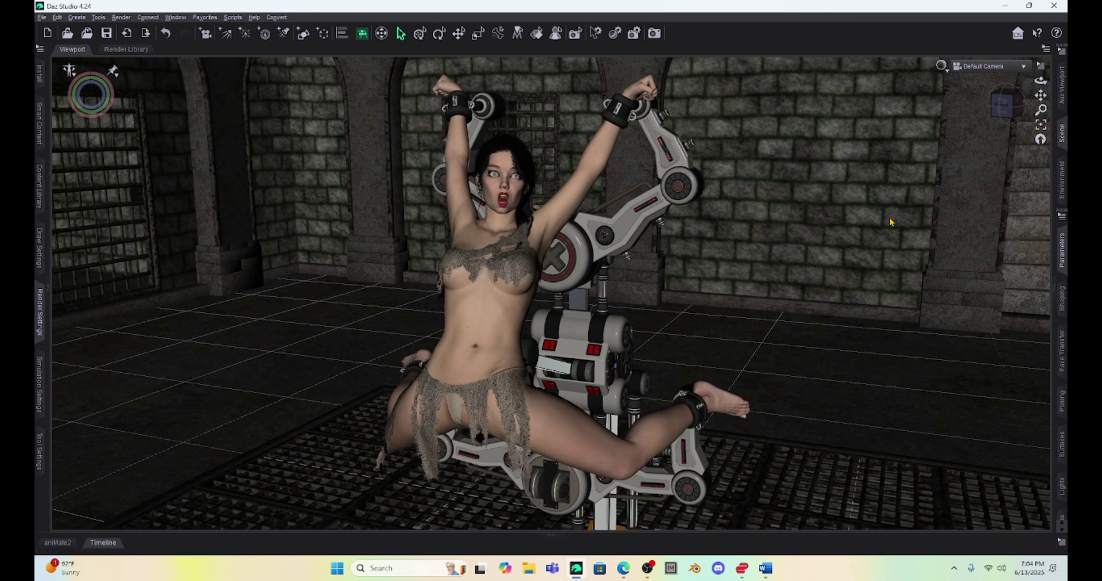
pyautogui.scroll(1, 892, 221)
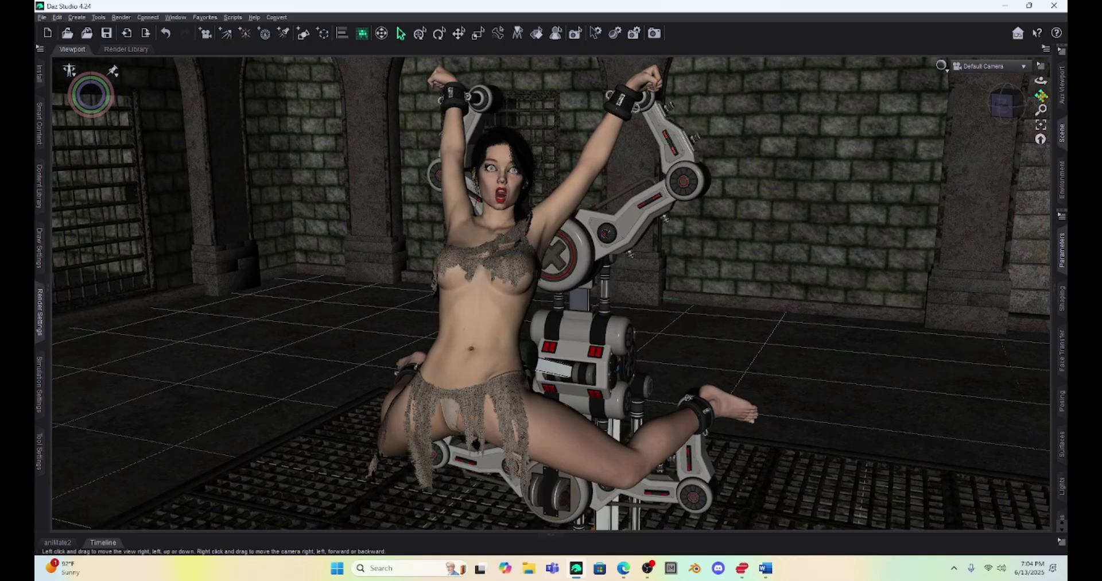
pyautogui.moveTo(1040, 96); pyautogui.dragTo(1043, 98)
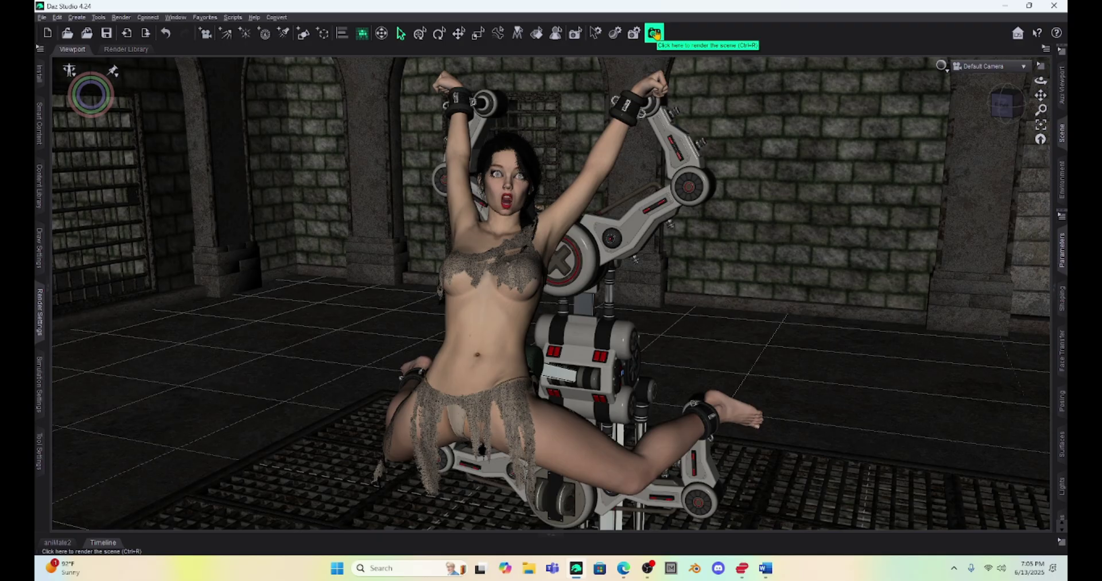
pyautogui.click(656, 35)
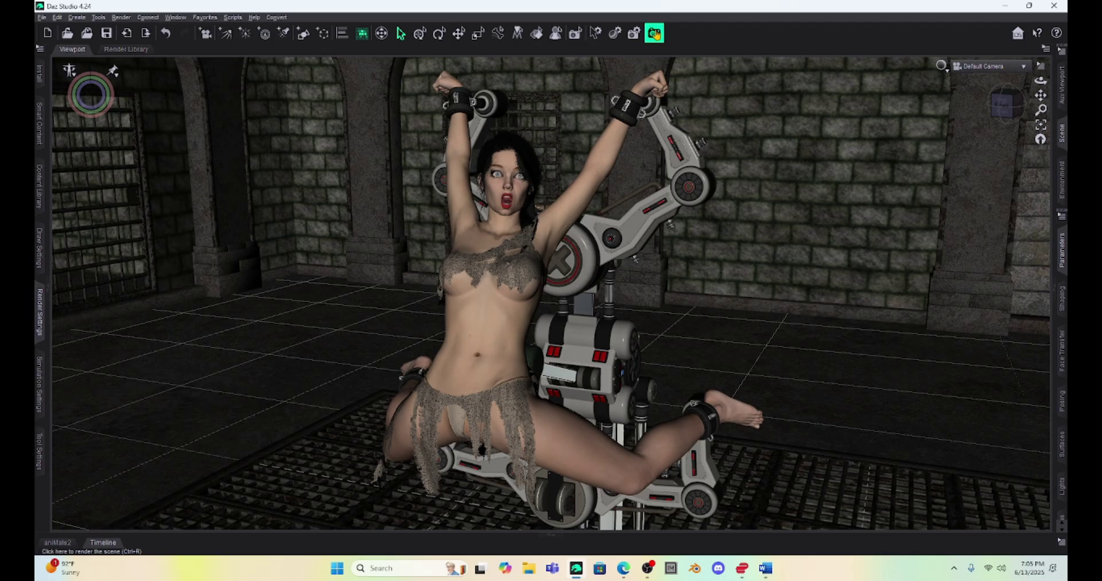